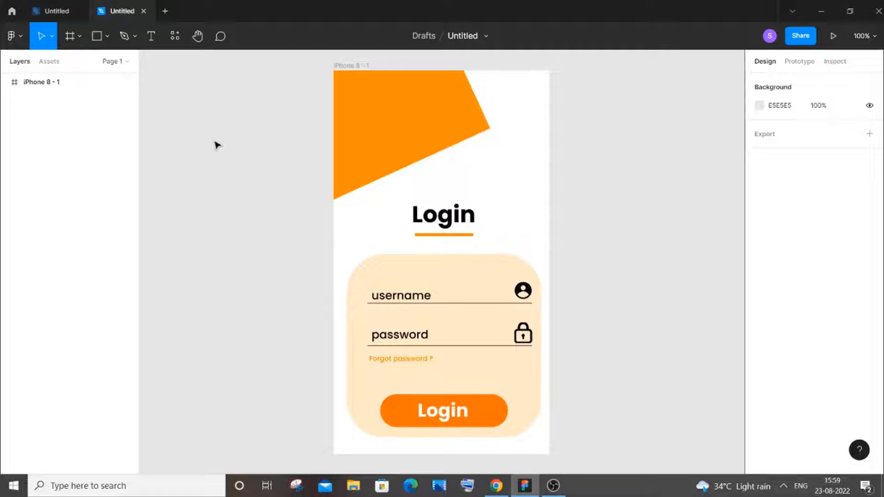
- Switch to the other open, empty file and create a Desktop preset frame of 1440 × 1024
click(46, 5)
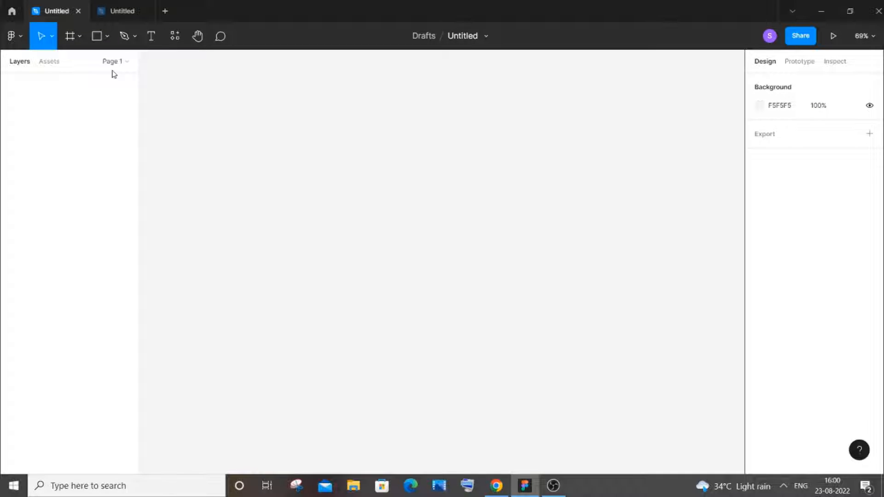
click(70, 37)
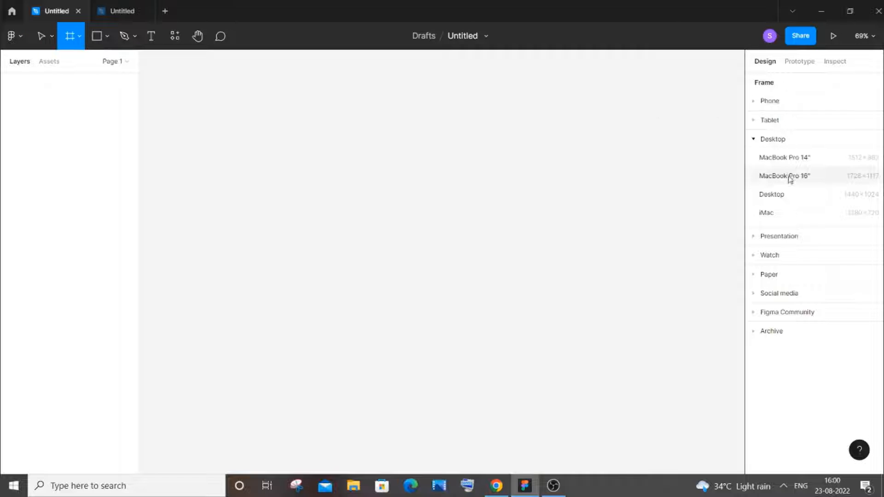
click(795, 201)
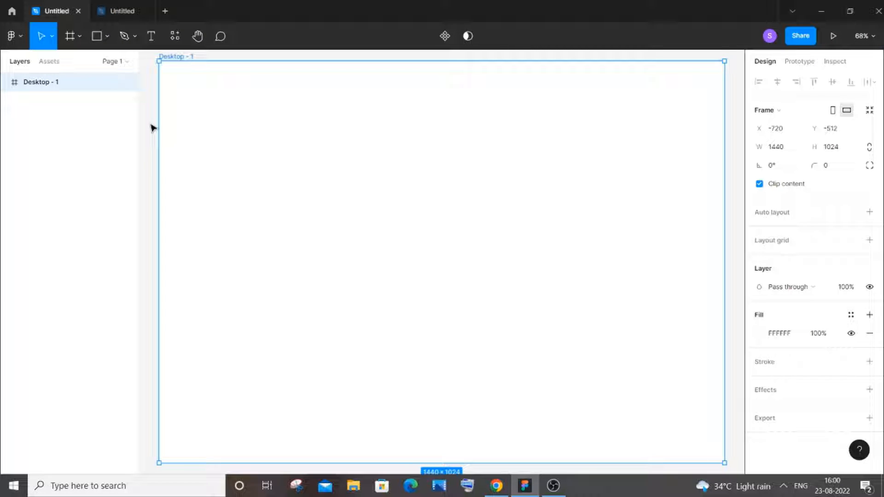
- Draw a rectangle about 508 × 317 in the upper-left area of the desktop frame
click(106, 37)
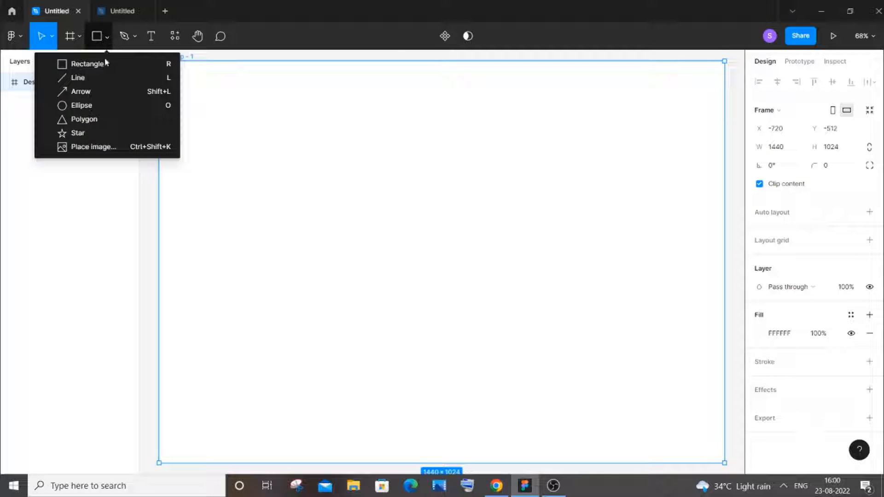
click(102, 65)
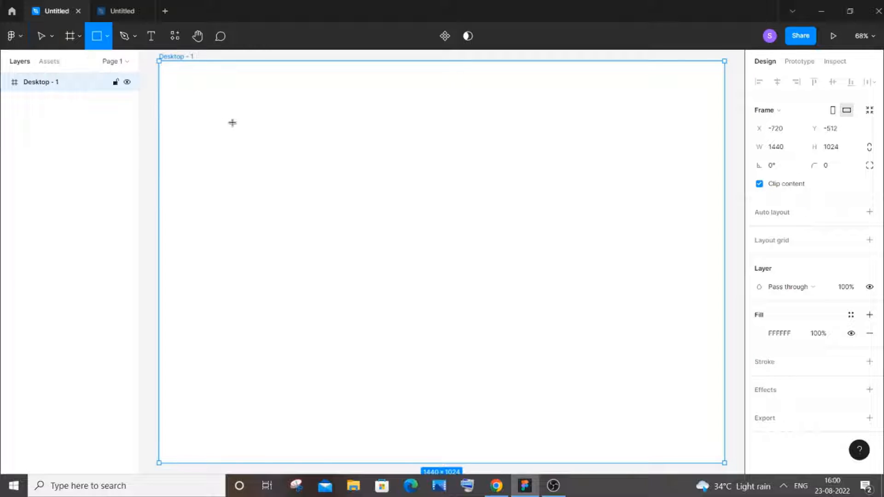
mouse_move(215, 115)
mouse_down()
mouse_move(404, 224)
mouse_move(415, 242)
mouse_up()
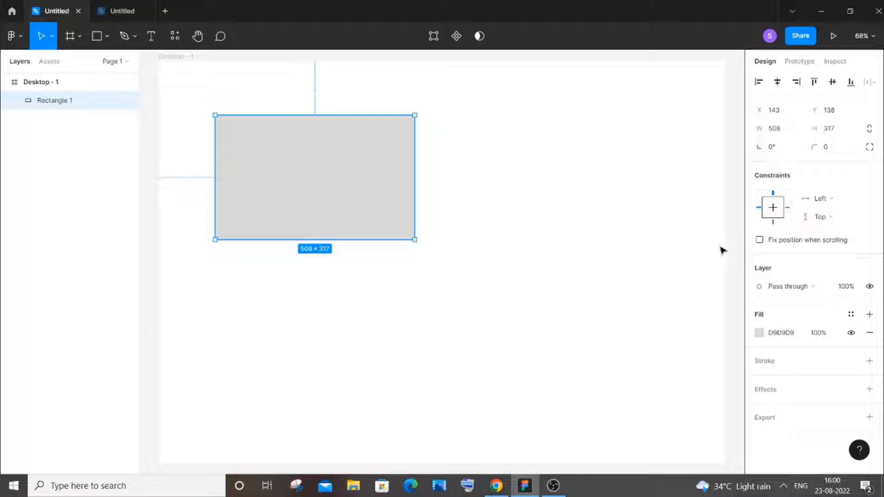
- Change the rectangle's solid fill to the grey-brown colour 897E7E
click(761, 336)
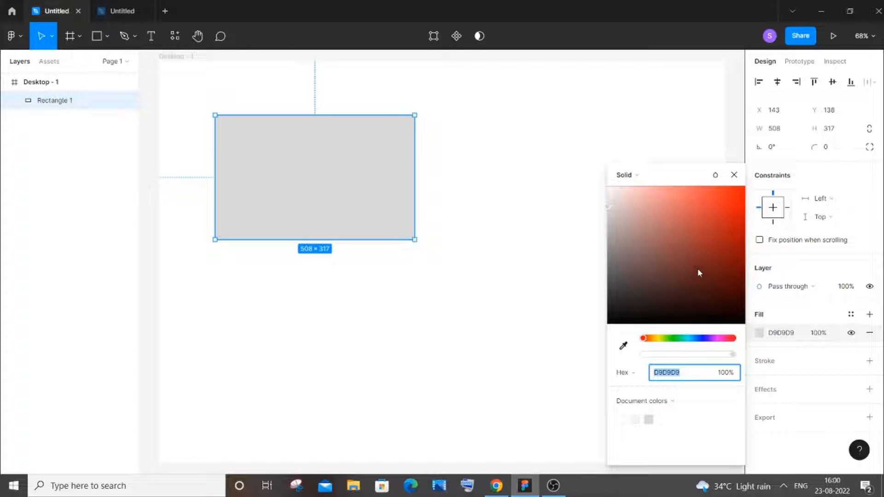
drag(612, 260, 619, 250)
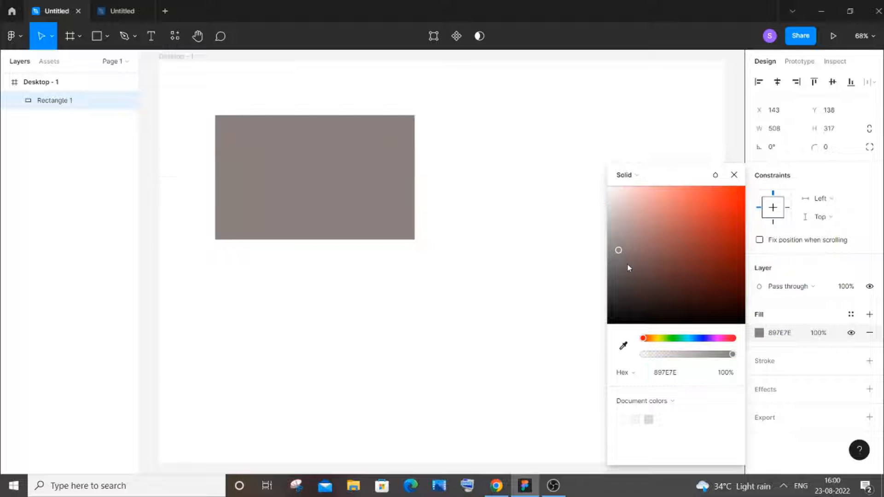
click(465, 206)
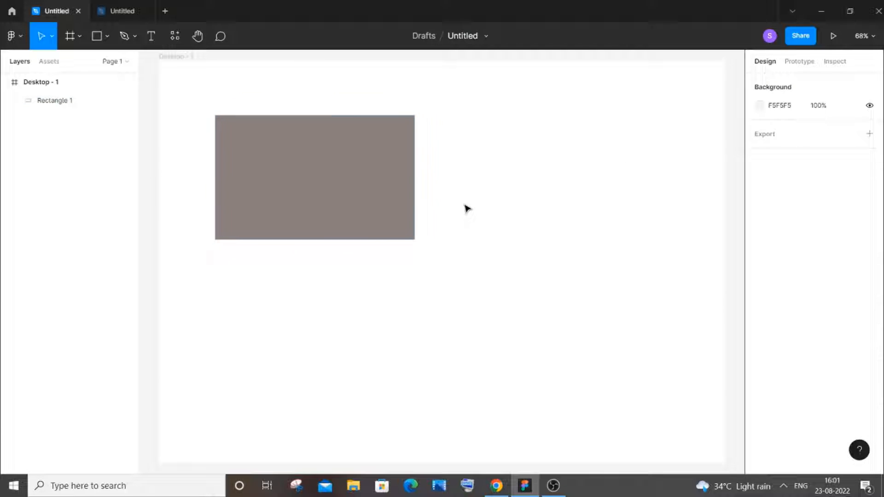
- Set the rectangle's width to 500 and its height to 300
click(363, 192)
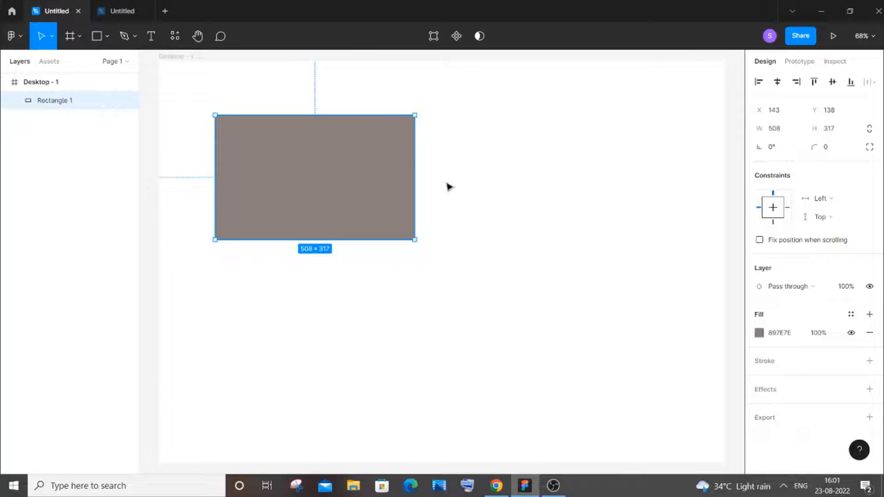
click(787, 131)
click(787, 132)
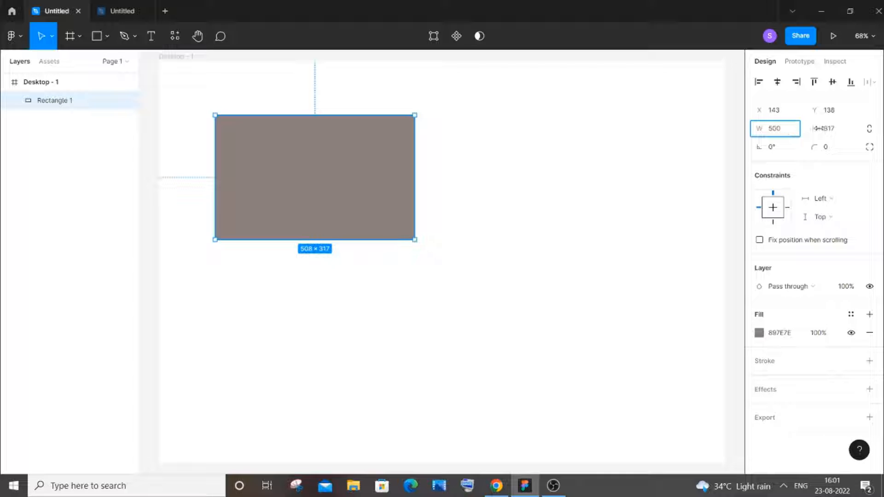
click(836, 132)
key(BackSpace)
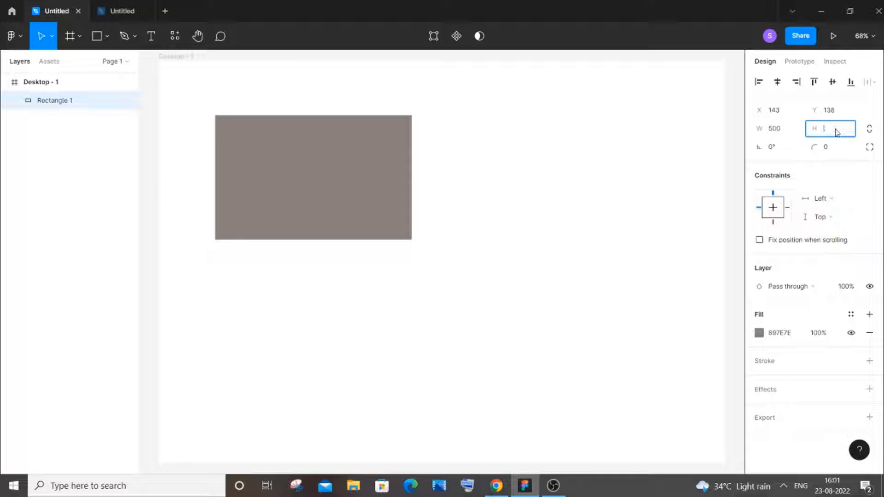
text(300)
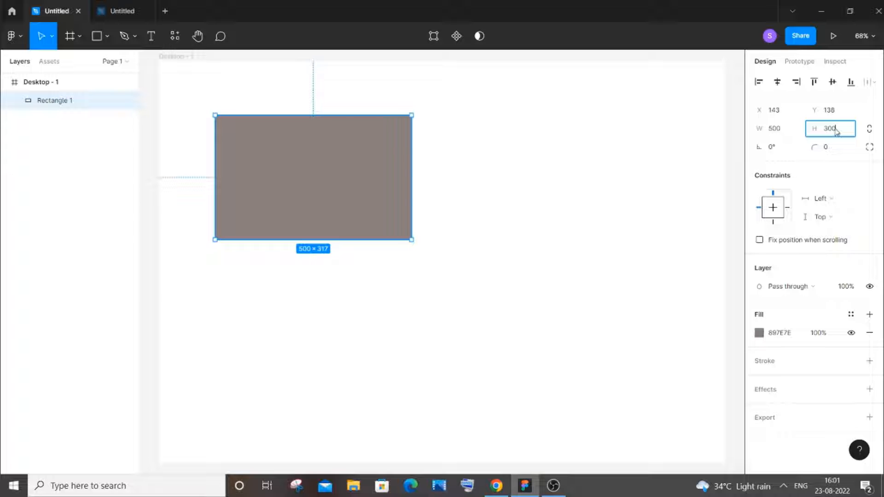
click(704, 168)
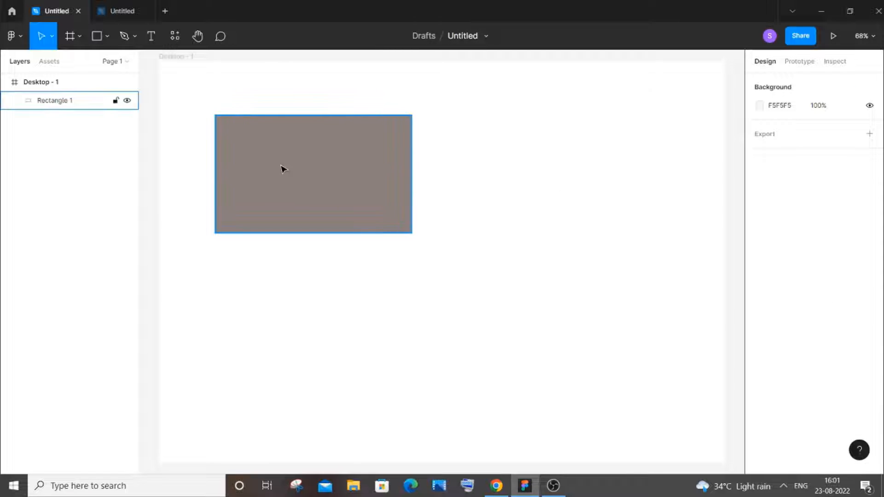
- Move the rectangle within the frame to about X 220, Y 212
drag(282, 169, 326, 185)
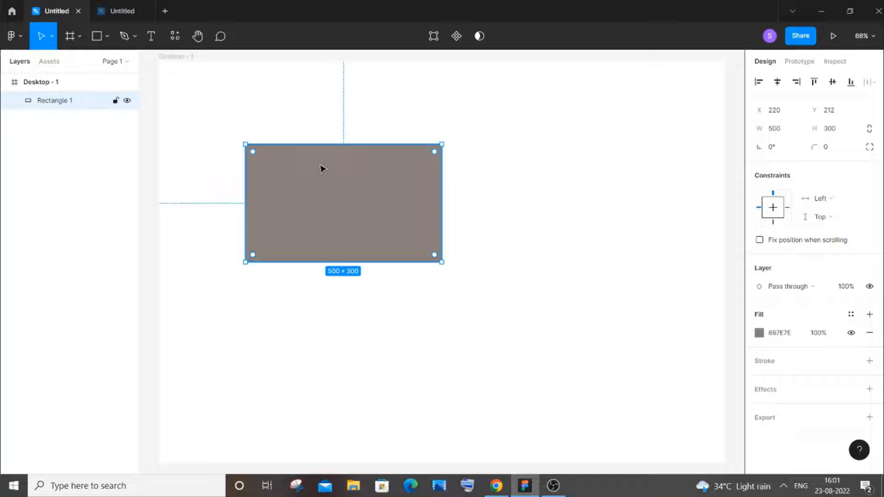
click(107, 36)
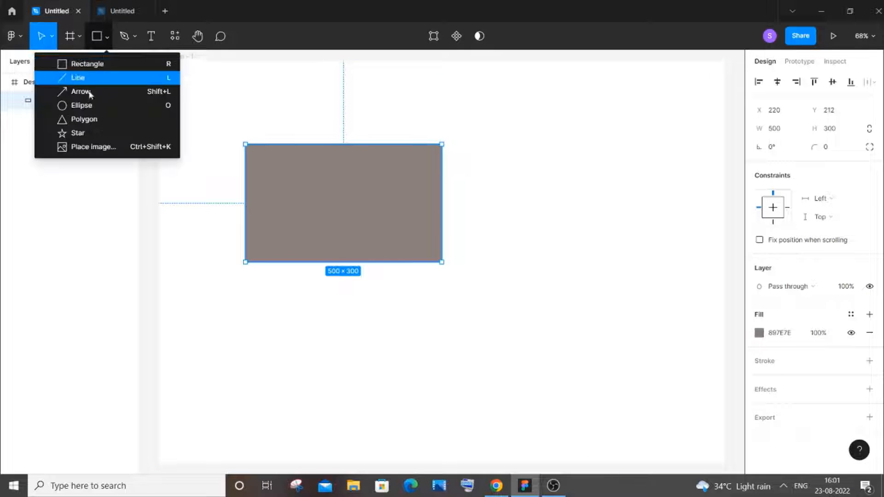
click(493, 140)
- Set the rectangle's height to 500 to make it a square
click(405, 171)
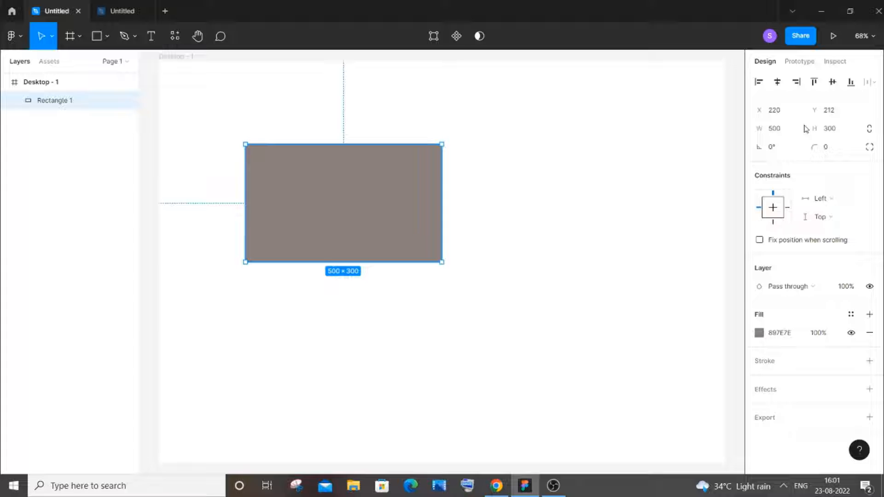
click(834, 128)
key(BackSpace)
text(500)
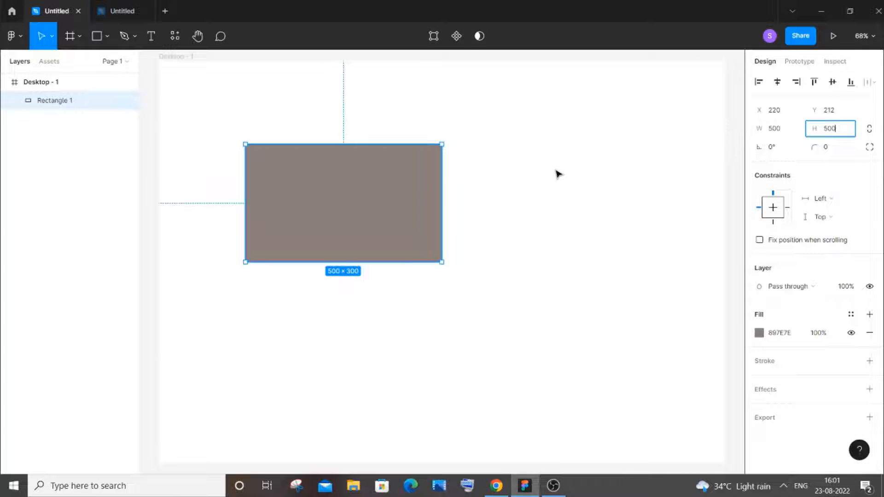
click(554, 174)
- Try rotating the square by about 8.5° and reset its rotation to 0°
click(400, 205)
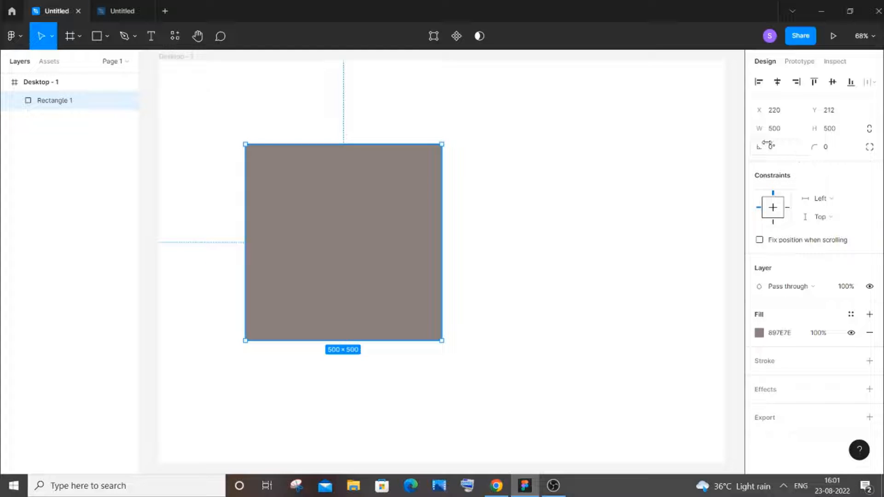
mouse_move(766, 143)
mouse_down()
mouse_move(785, 144)
mouse_move(759, 153)
mouse_move(768, 151)
mouse_up()
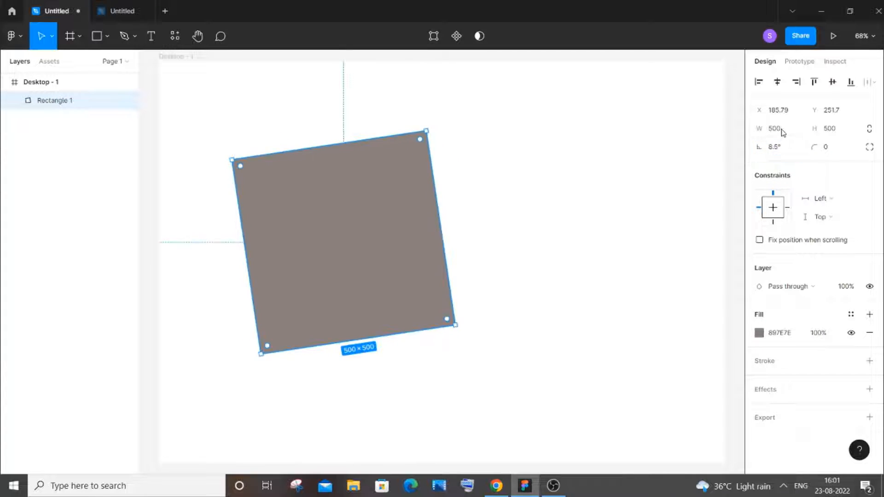
click(784, 144)
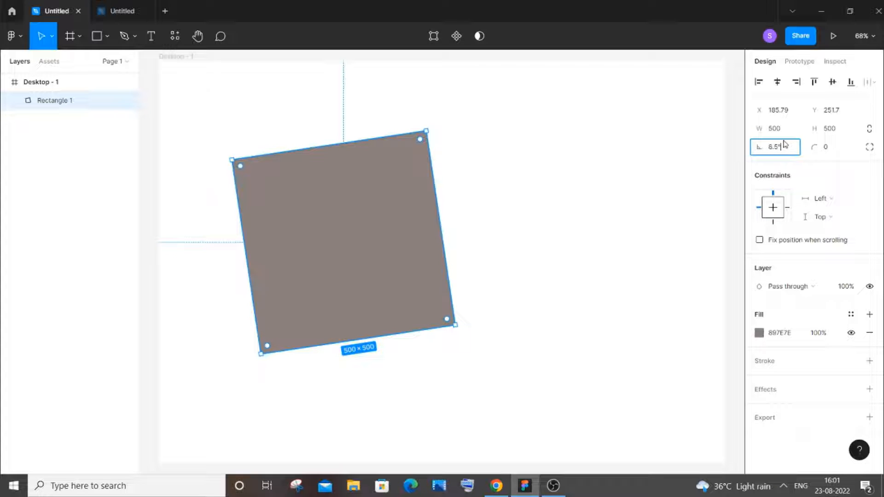
text(0)
key(Return)
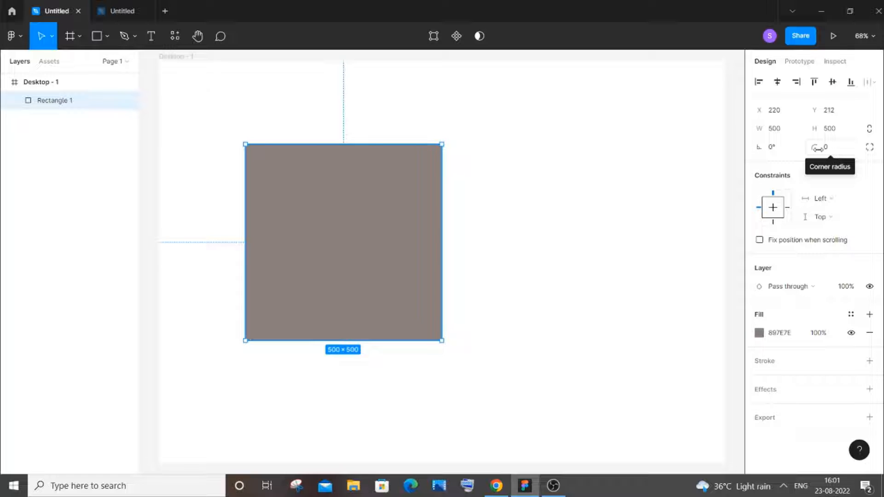
- Try a corner radius of about 72 on the square and reset the radius to 0
drag(817, 148, 761, 145)
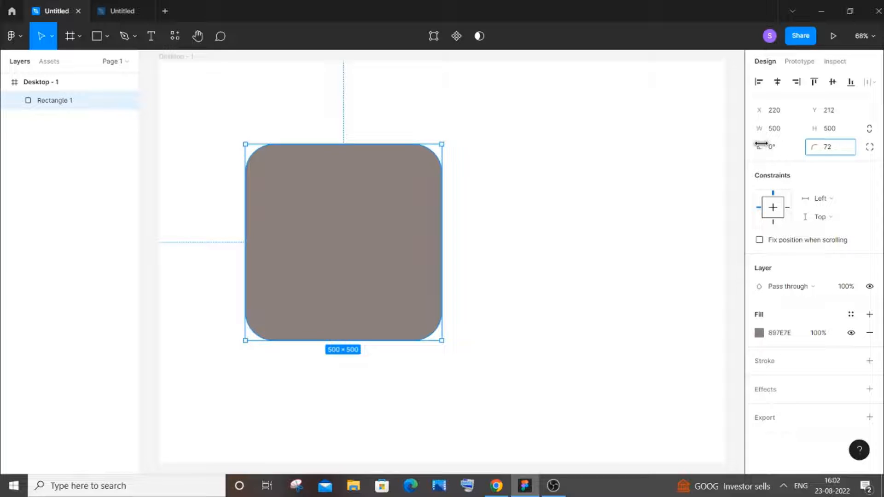
click(832, 146)
key(BackSpace)
text(0)
key(Return)
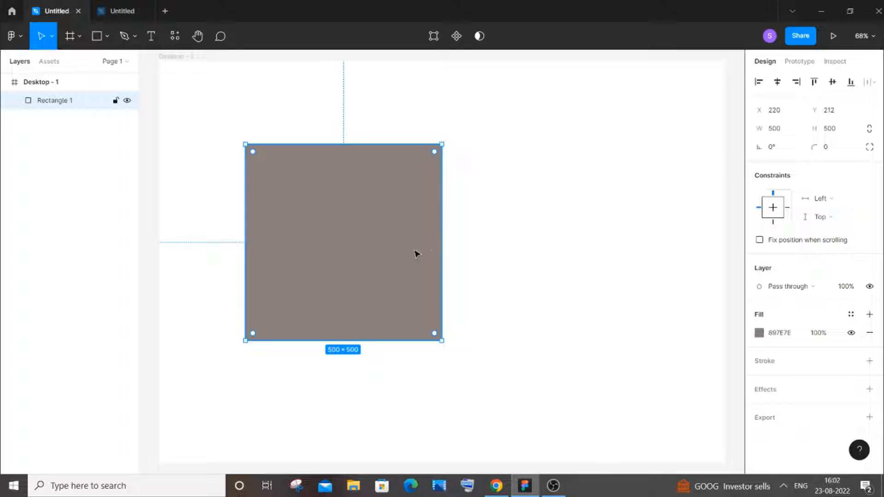
- Delete the square and draw an ellipse about 425 × 226 near the middle of the frame
key(Delete)
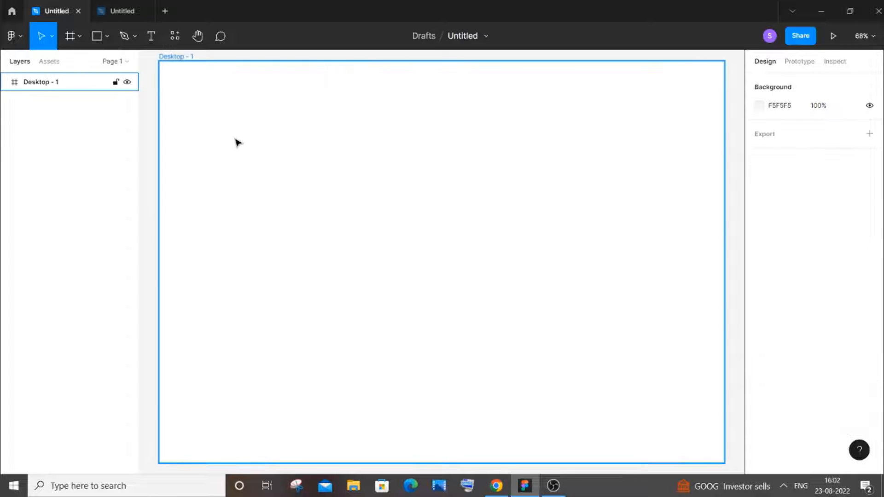
click(107, 36)
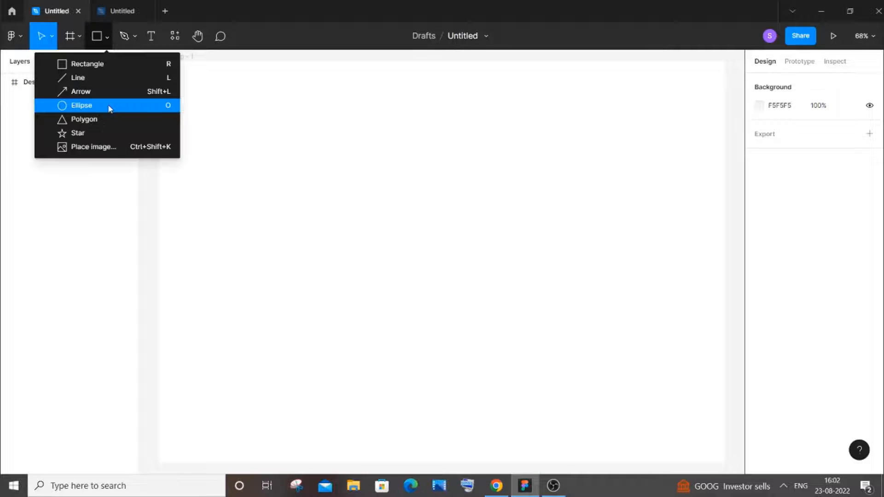
click(108, 104)
mouse_move(321, 158)
mouse_down()
mouse_move(418, 263)
mouse_move(459, 273)
mouse_move(491, 251)
mouse_up()
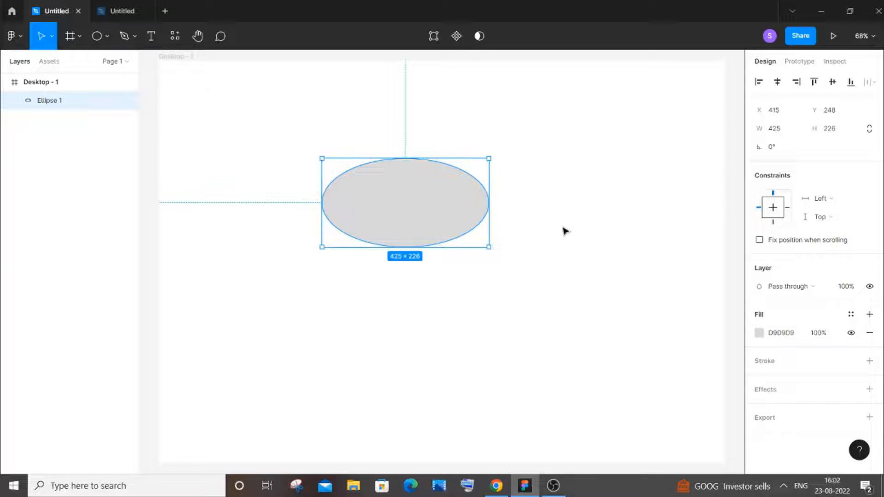
- Set the ellipse's width and height to 400 each to make it a circle
click(785, 131)
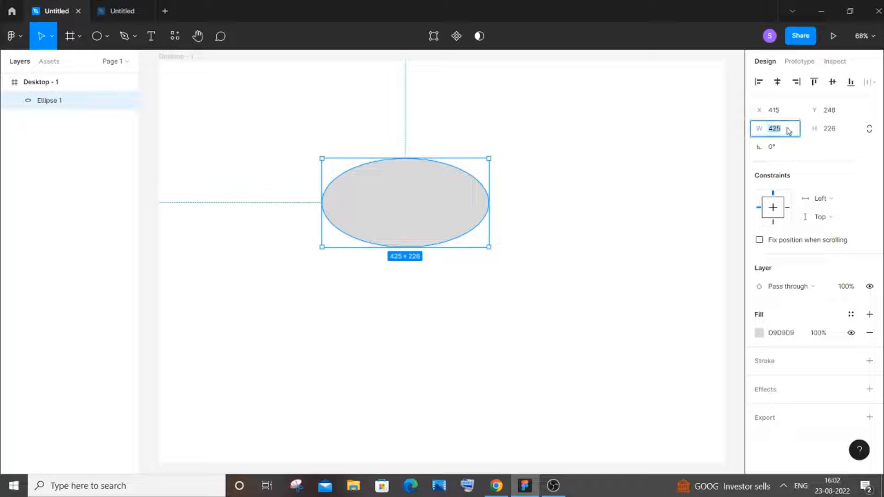
key(BackSpace)
text(400)
click(844, 133)
key(BackSpace)
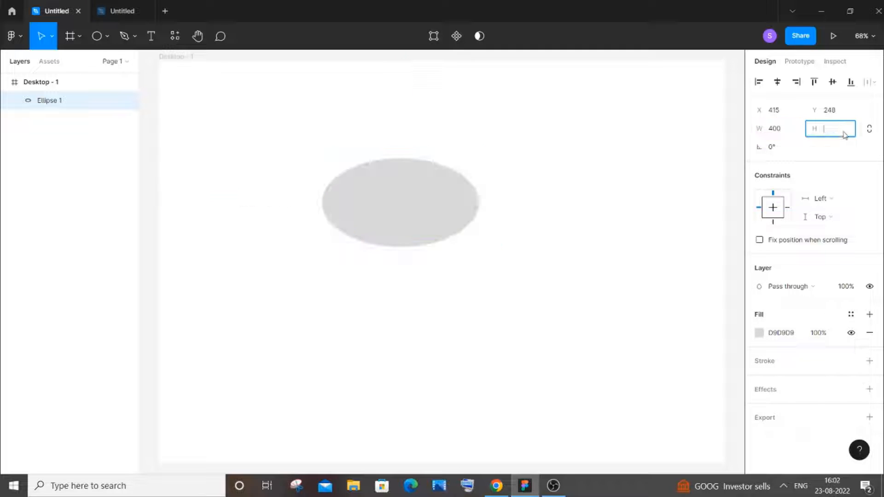
text(400)
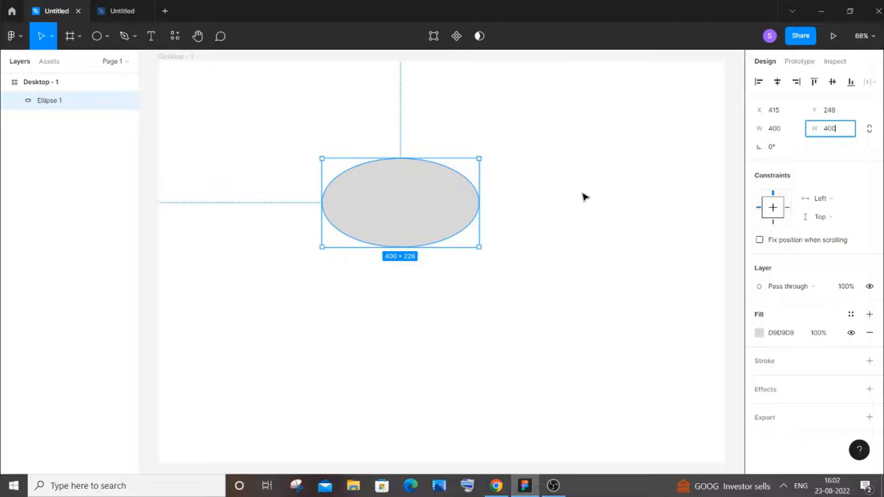
click(582, 197)
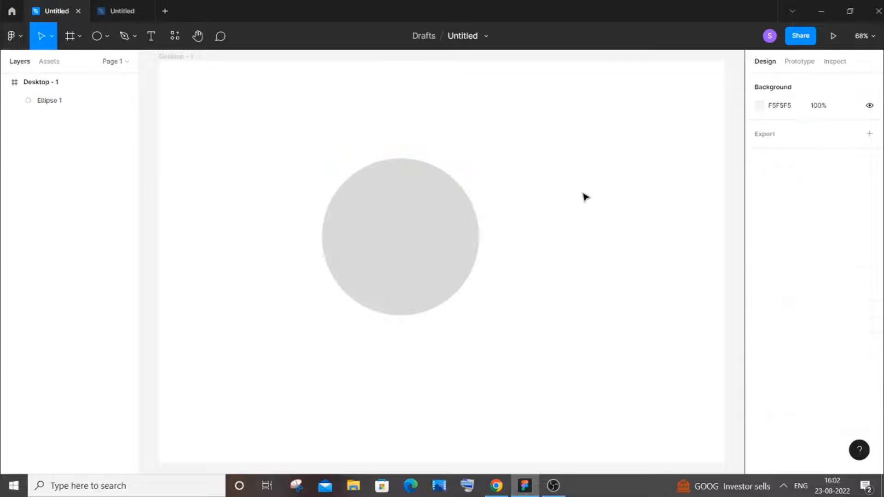
- Flatten the circle from its upper edge to a height of about 132 and delete the shape
click(479, 248)
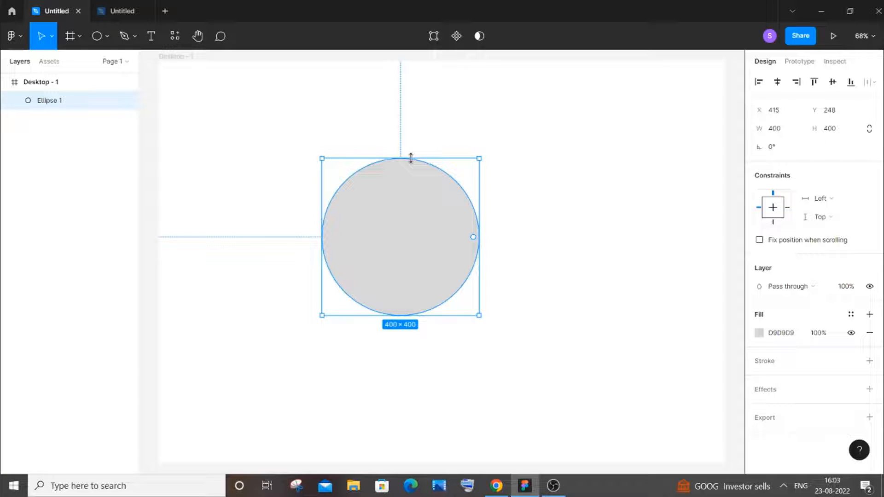
drag(410, 162, 398, 263)
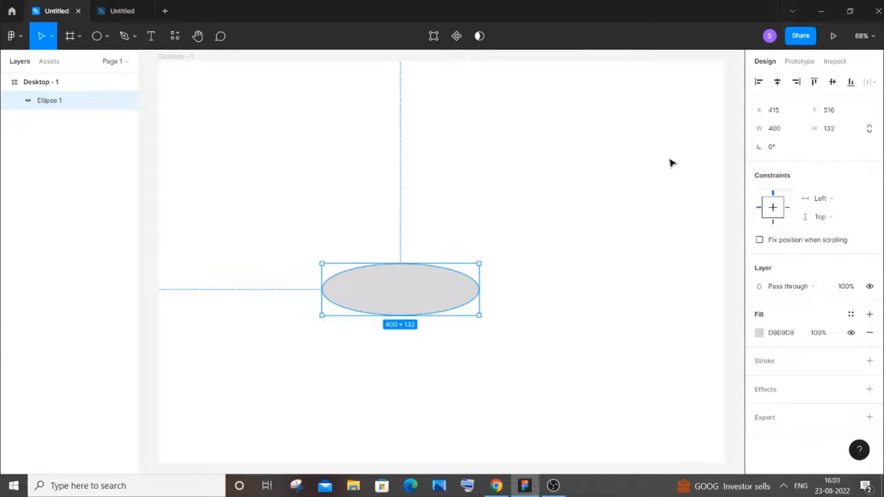
drag(754, 142, 770, 159)
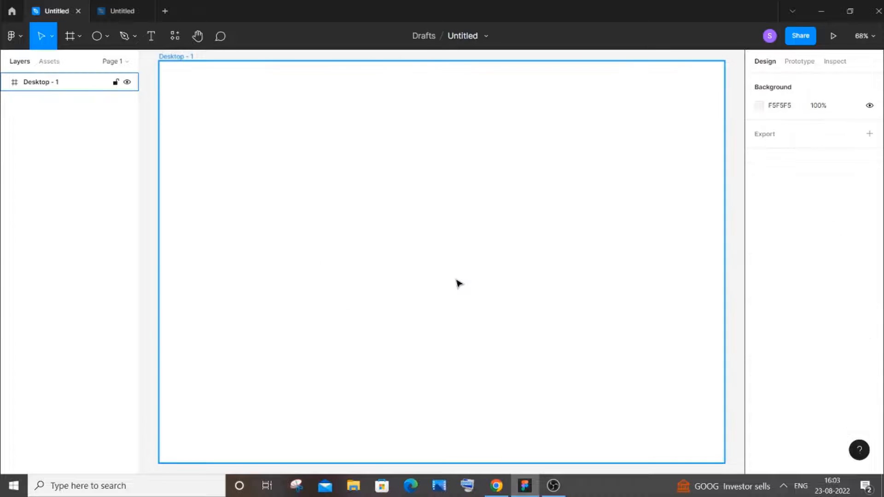
- Draw a triangle with the Polygon tool, about 589 × 531, in the upper middle area of the frame
key(r)
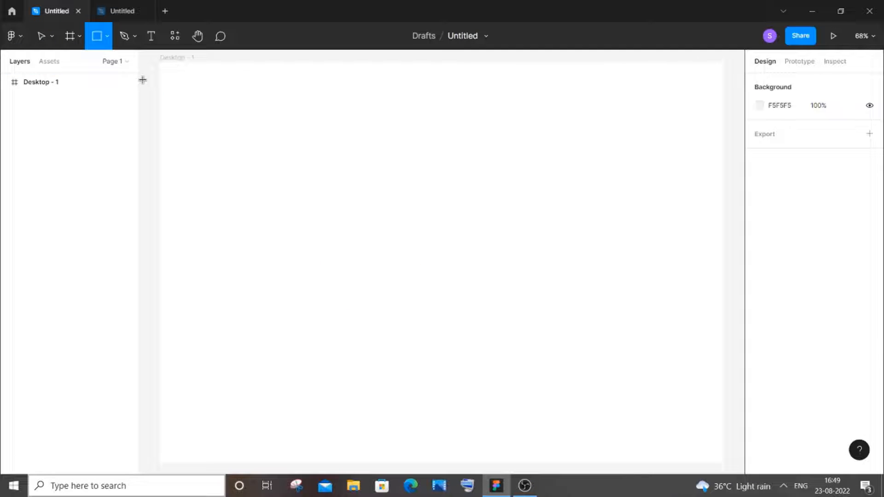
click(107, 40)
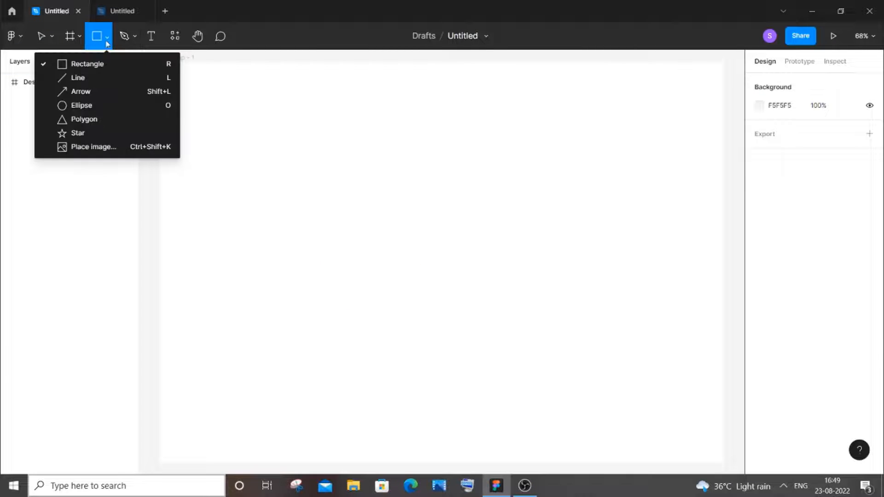
click(90, 120)
drag(260, 126, 491, 336)
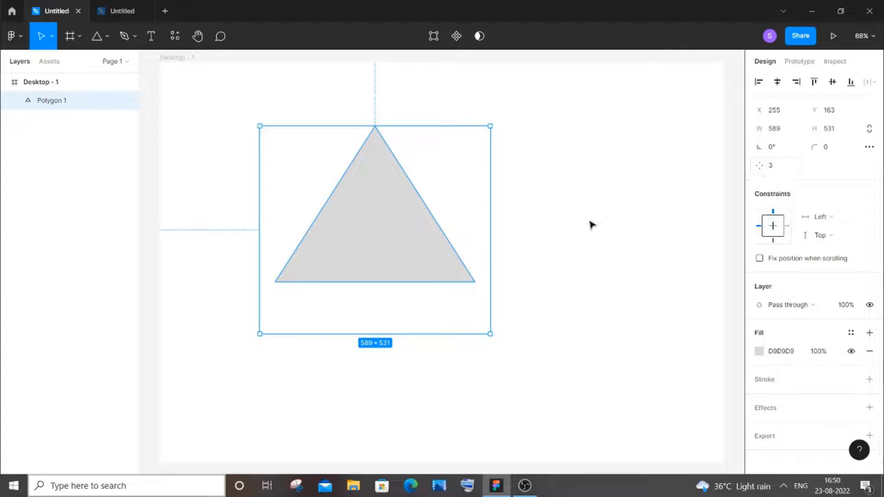
- Try corner counts of 4 and 6 on the polygon
click(791, 173)
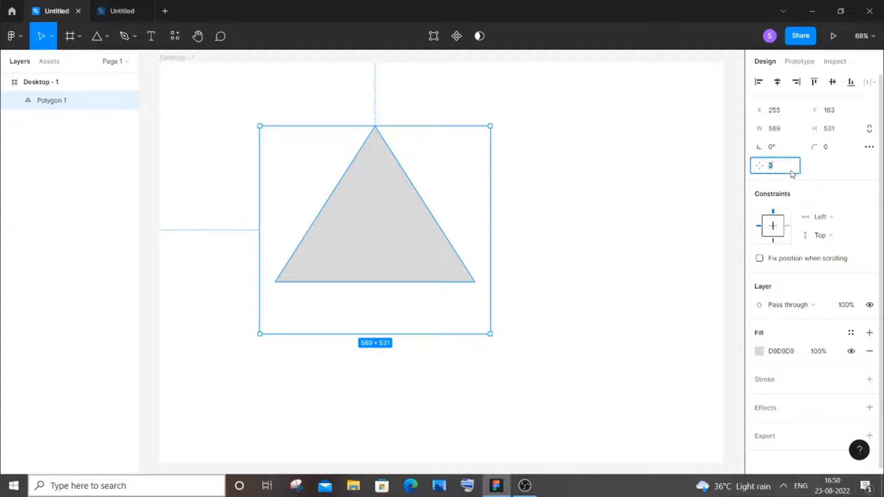
key(BackSpace)
click(646, 190)
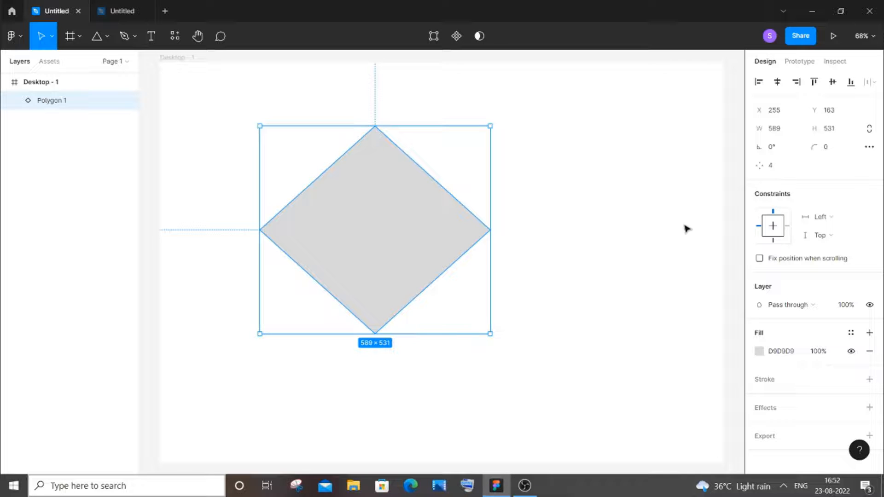
click(778, 168)
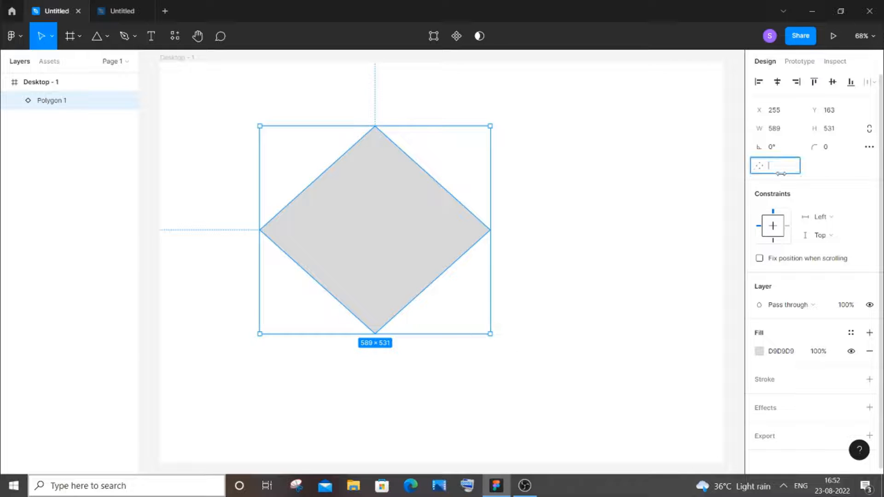
text(6)
key(Return)
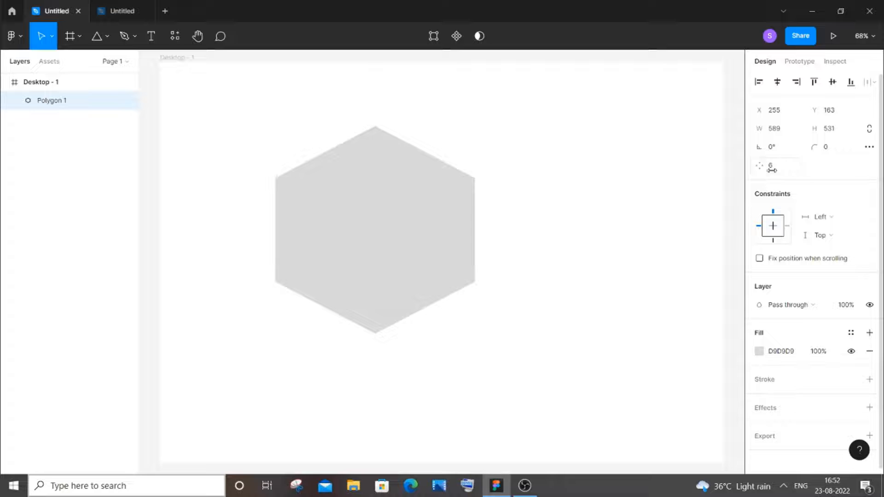
- Set the polygon's corner count to 8, rotate it to -17°, and deselect it
click(785, 171)
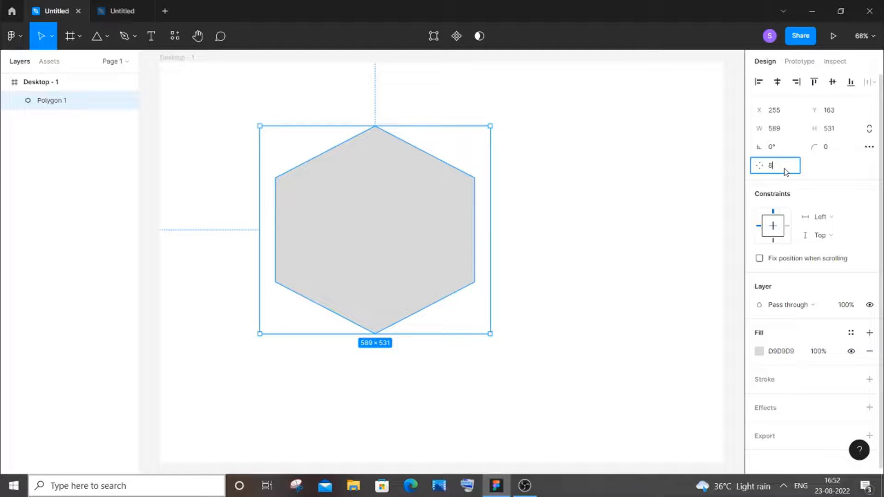
key(Return)
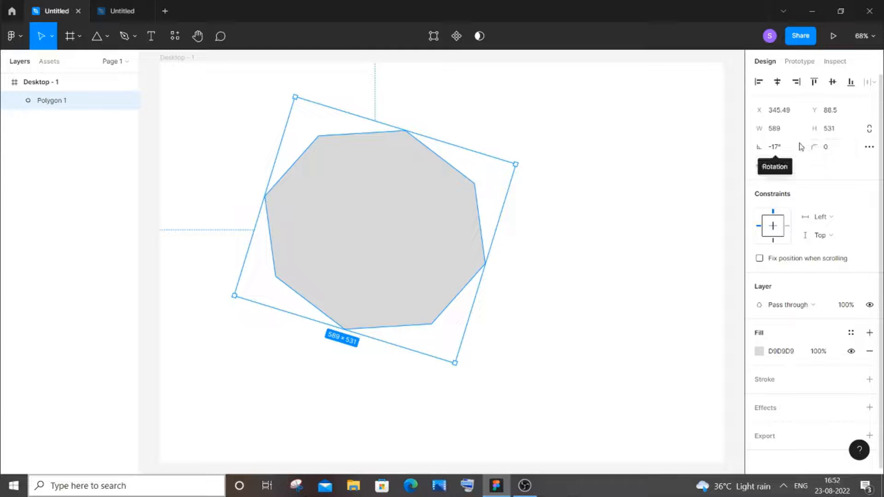
click(602, 212)
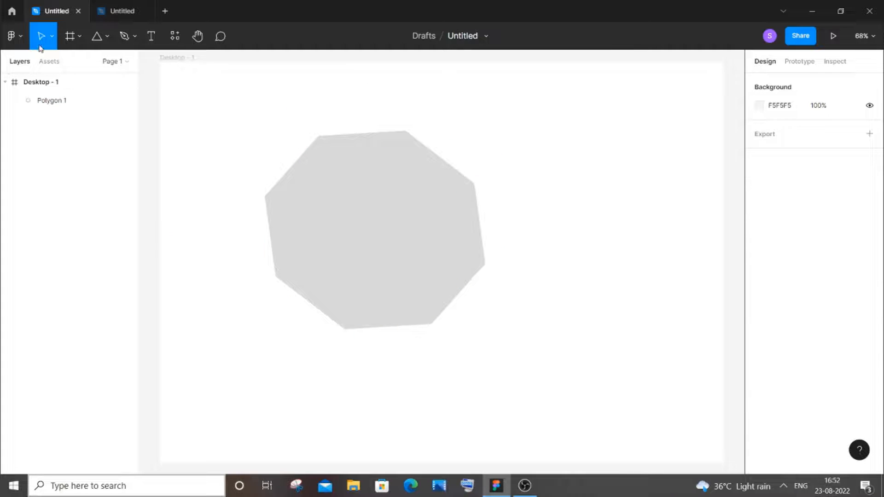
- Draw a star about 258 × 219 in the upper middle area of the empty frame
click(98, 37)
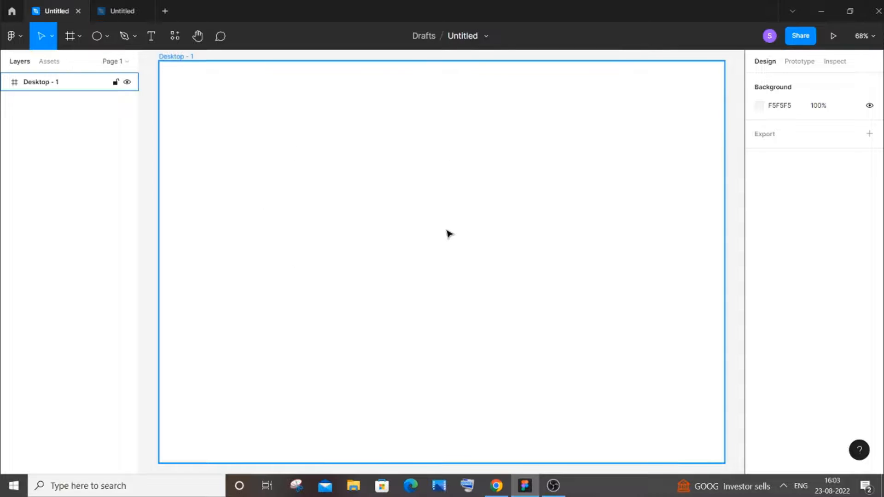
key(Escape)
click(107, 46)
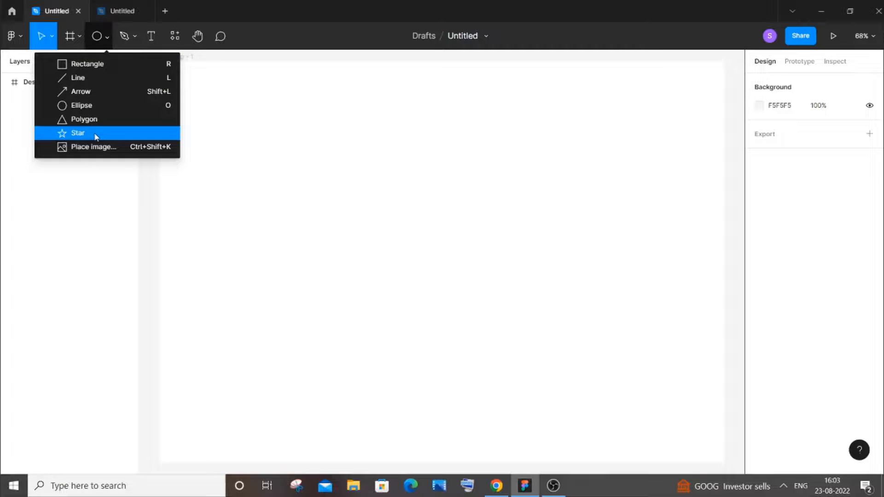
click(78, 133)
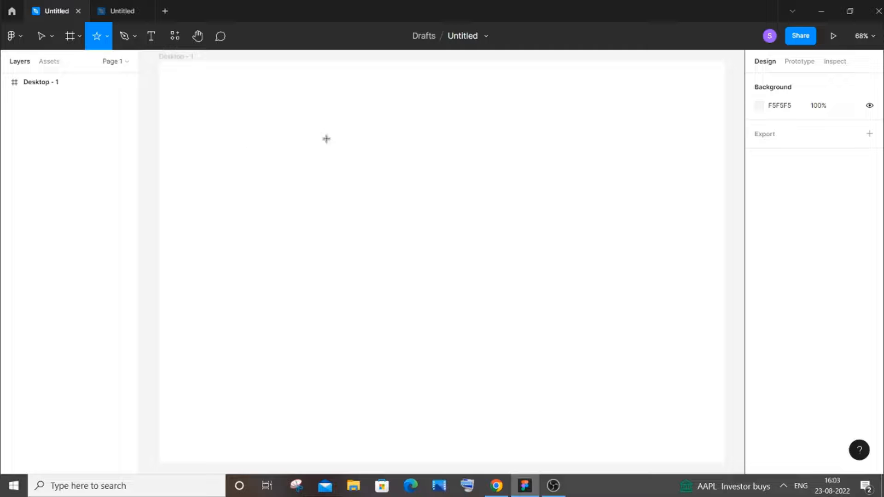
drag(326, 138, 427, 224)
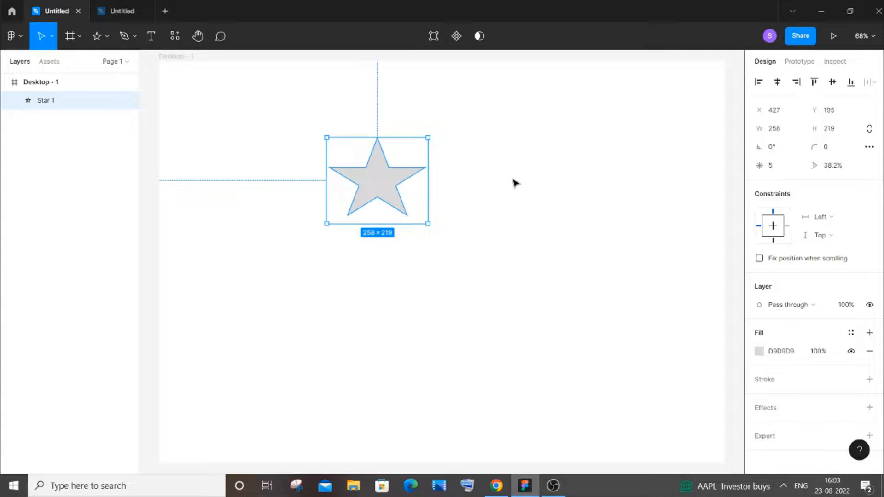
- Set the star's point count to 10
click(775, 169)
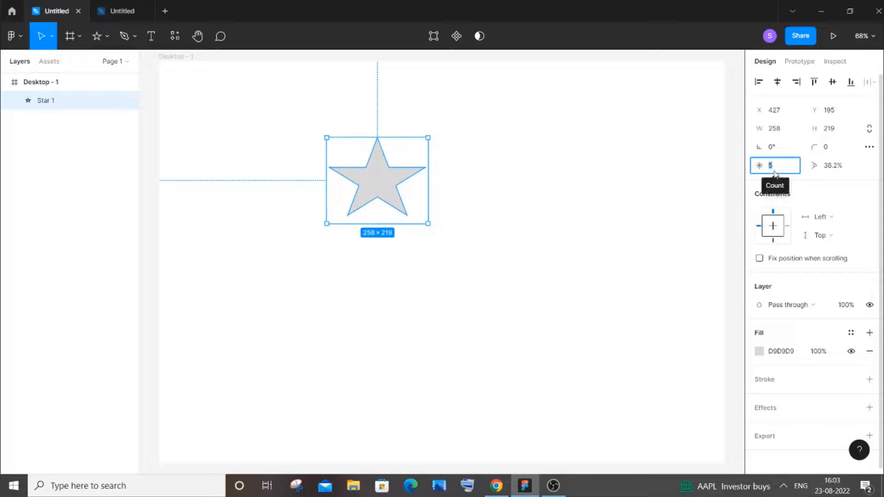
key(BackSpace)
text(10)
click(683, 202)
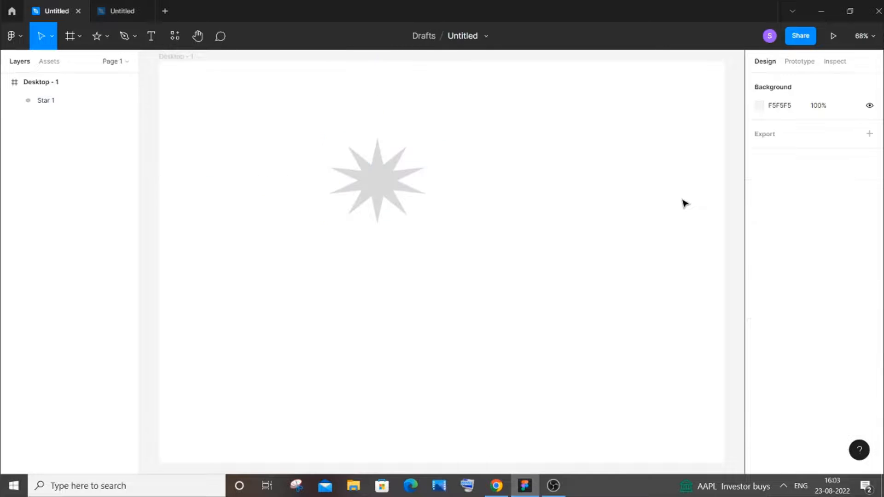
- Try a ratio of about 56.1%, a corner radius of 15 and a rotation of 12° on the star
click(404, 187)
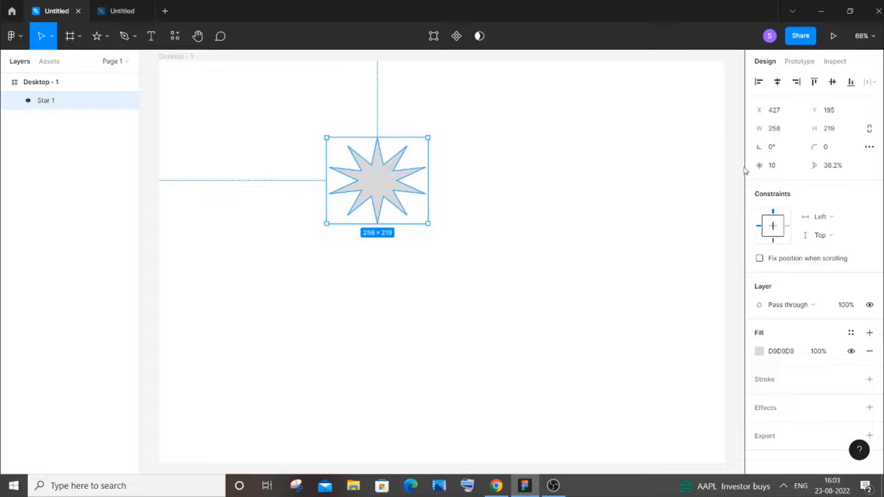
mouse_move(759, 165)
mouse_down()
mouse_move(814, 151)
mouse_move(756, 166)
mouse_move(758, 158)
mouse_up()
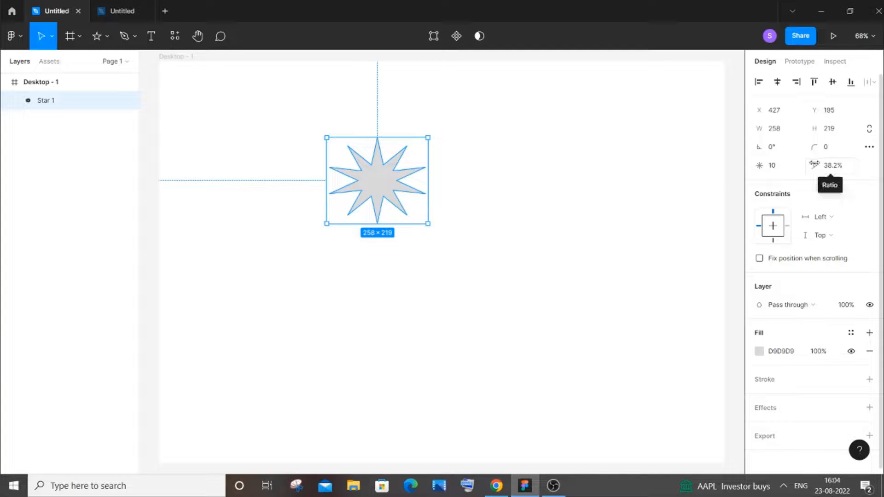
drag(814, 164, 36, 159)
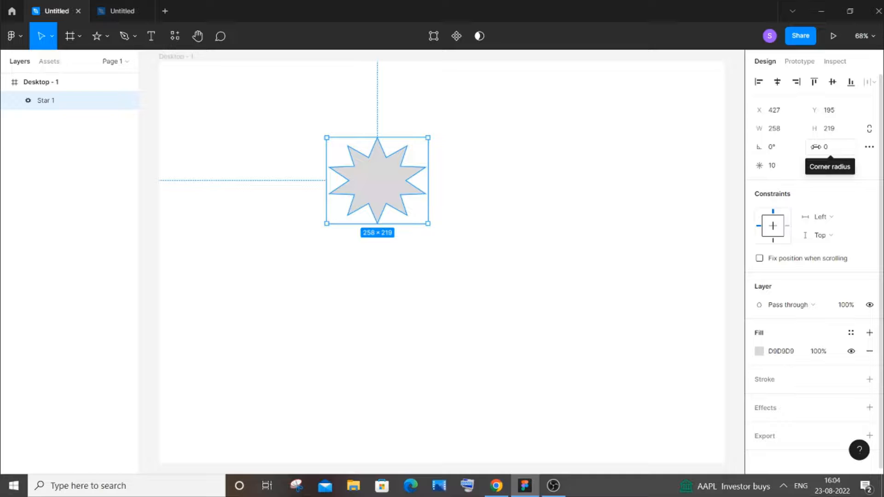
drag(815, 147, 106, 159)
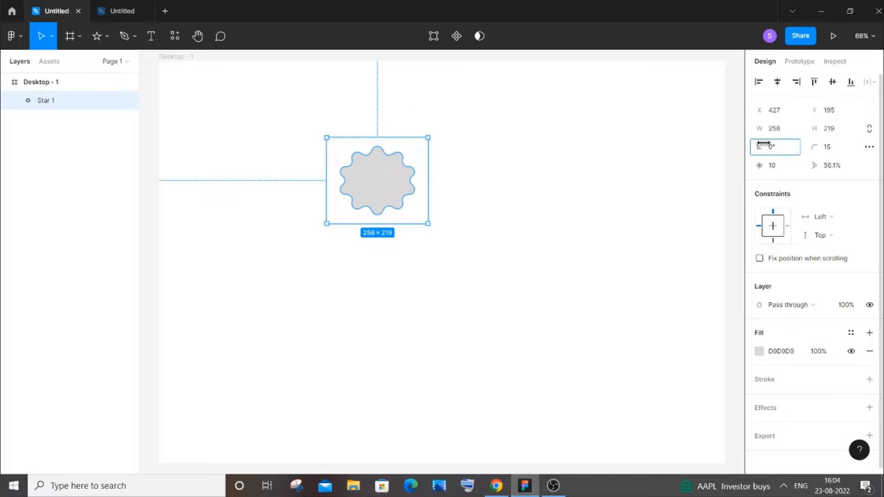
mouse_move(759, 145)
mouse_down()
mouse_move(789, 141)
mouse_move(745, 144)
mouse_up()
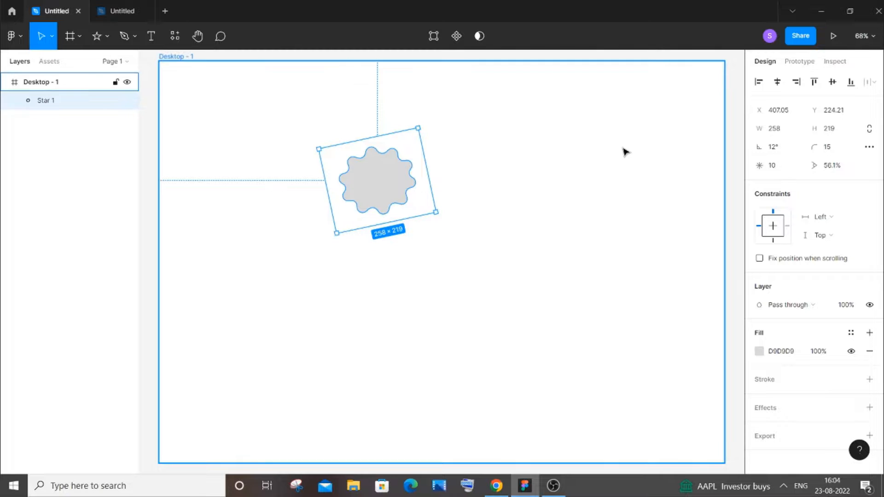
- Undo the star's rotation, corner radius and ratio changes
key(ctrl+z)
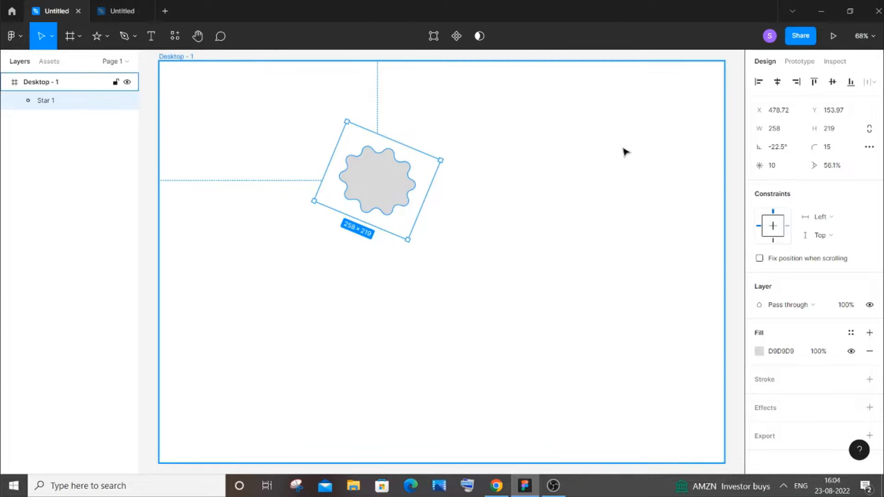
key(ctrl+z)
key(ctrl+z)
key(ctrl+z)
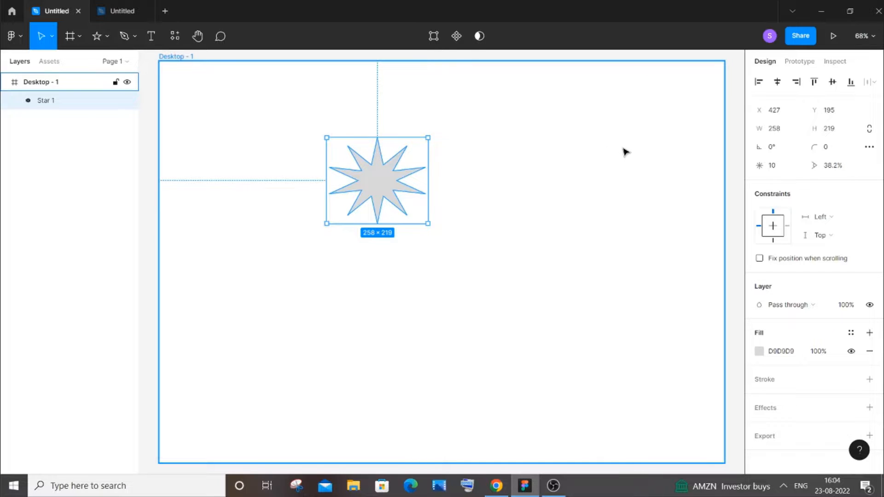
- Delete the ten-pointed star from the frame
click(625, 152)
click(382, 160)
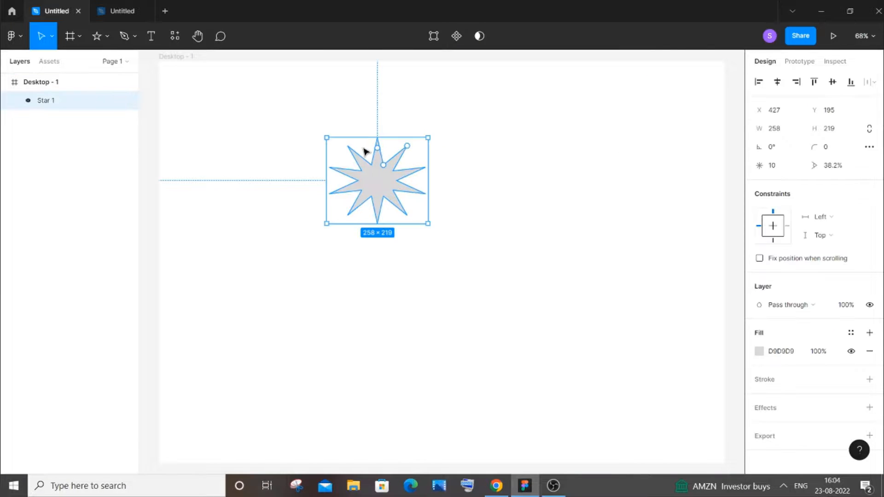
key(Delete)
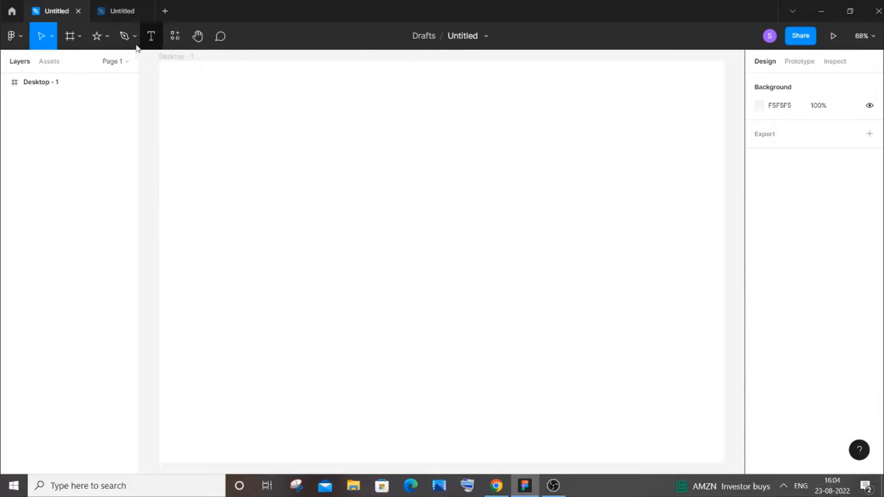
- Draw a downward-sloping line about 701 long in the frame's upper half and set its stroke weight to 29
click(105, 35)
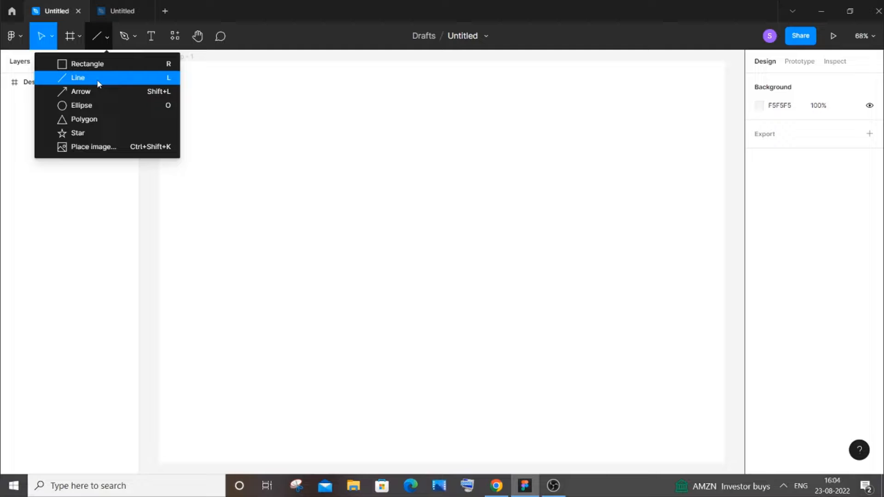
click(98, 79)
drag(260, 117, 523, 221)
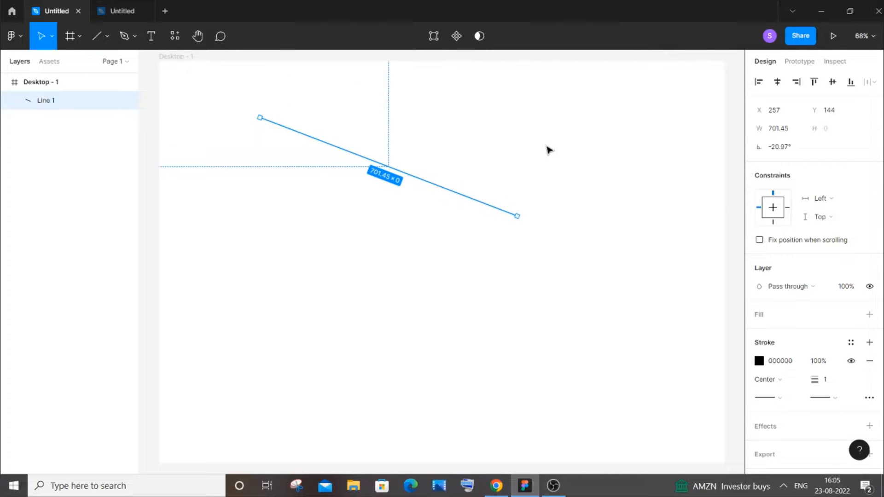
click(827, 382)
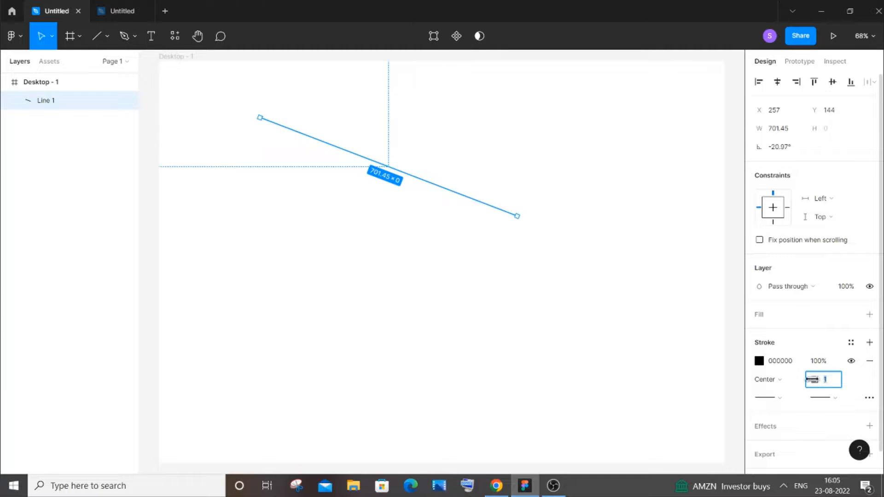
mouse_move(814, 380)
mouse_down()
mouse_move(843, 388)
mouse_move(845, 374)
mouse_up()
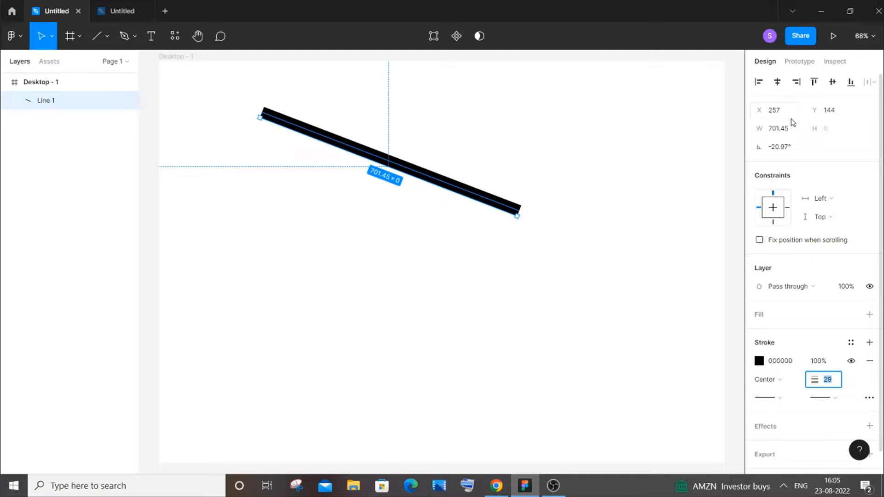
- Set the line's rotation to 0° and its width to 722
click(790, 148)
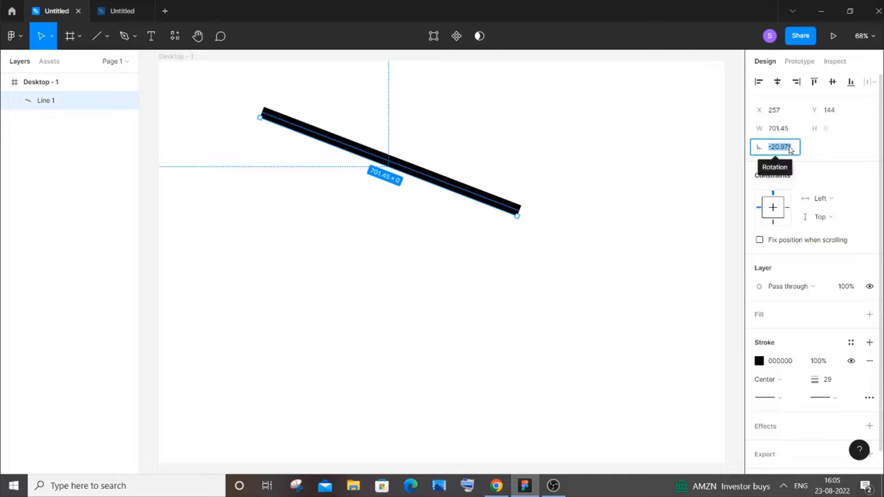
key(BackSpace)
key(Return)
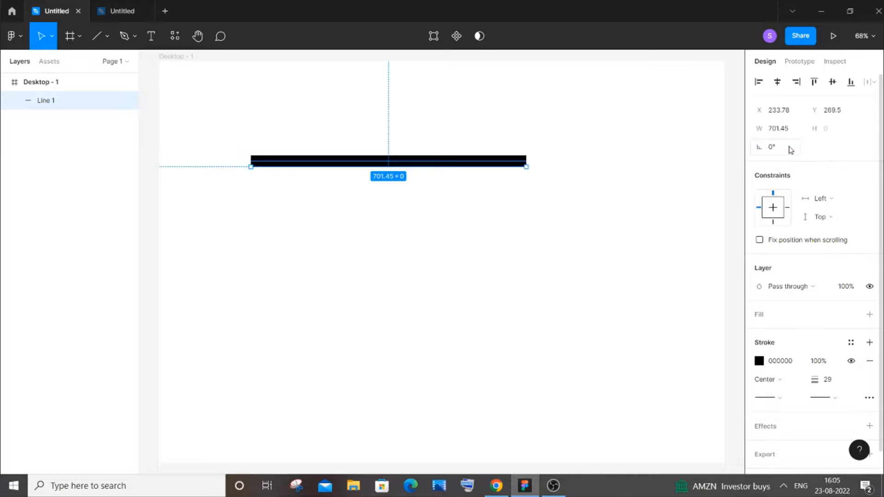
mouse_move(766, 125)
mouse_down()
mouse_move(778, 128)
mouse_move(749, 130)
mouse_move(776, 130)
mouse_up()
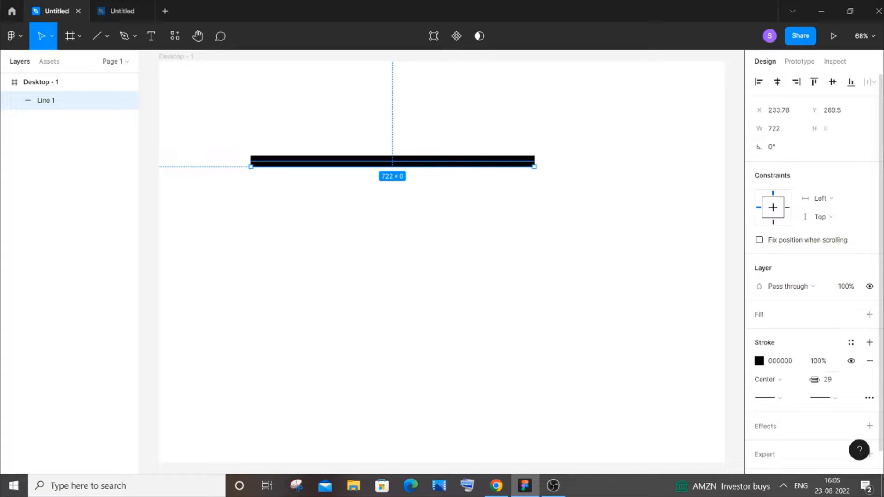
- Increase the line's stroke weight to 32 and delete the line
mouse_move(814, 379)
mouse_down()
mouse_move(849, 379)
mouse_move(817, 392)
mouse_move(813, 379)
mouse_up()
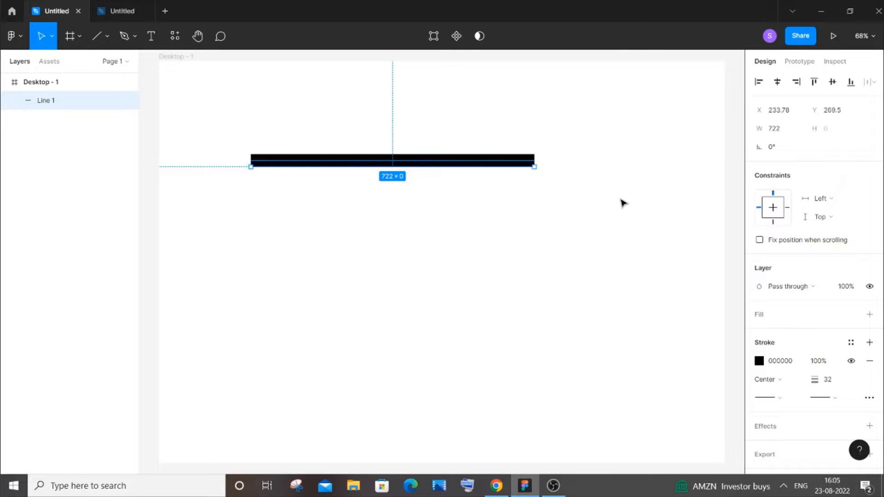
key(Delete)
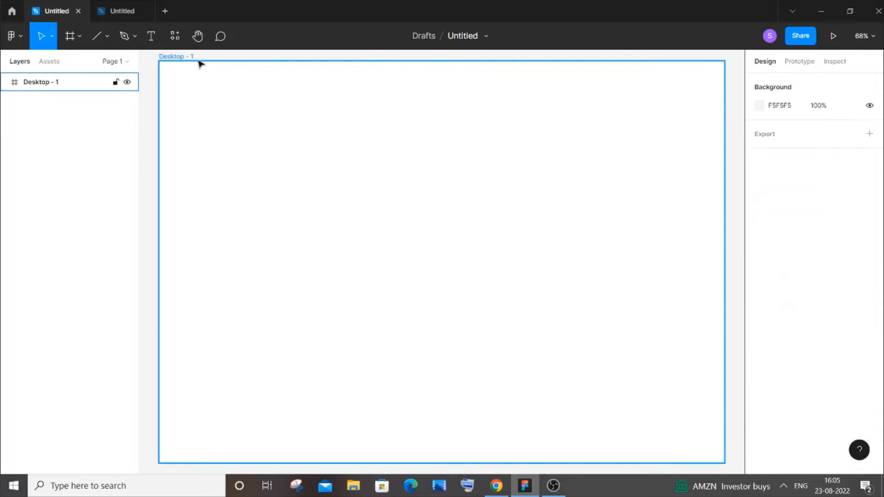
- Draw a downward-sloping arrow about 578 long in the upper part of the desktop frame
click(107, 37)
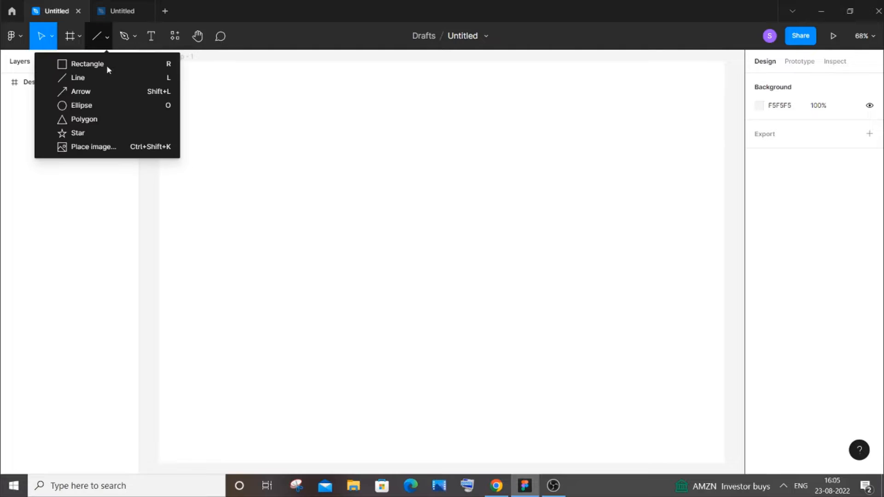
click(105, 97)
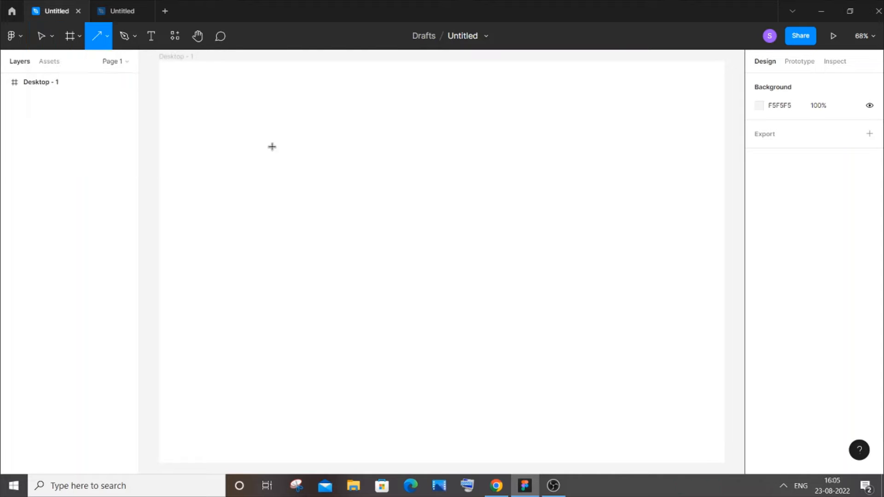
drag(239, 138, 447, 228)
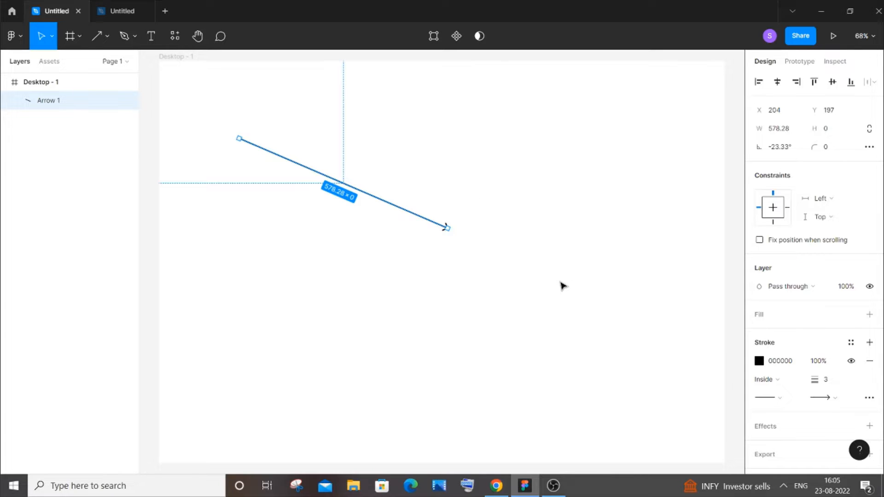
click(562, 286)
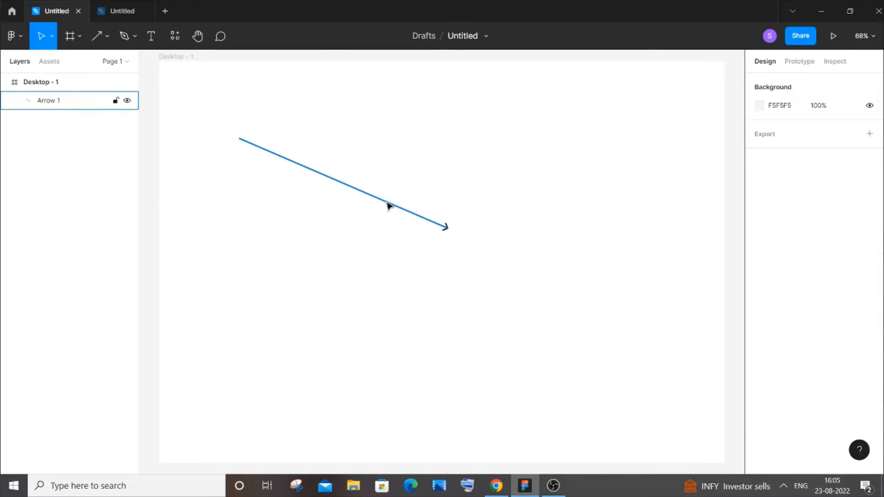
- Change the arrow's end point style to Diamond arrow
click(389, 203)
click(834, 398)
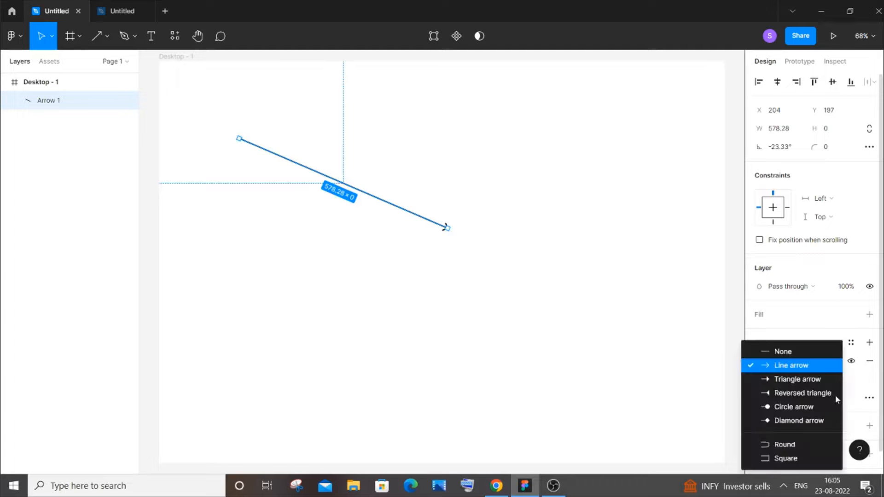
click(818, 420)
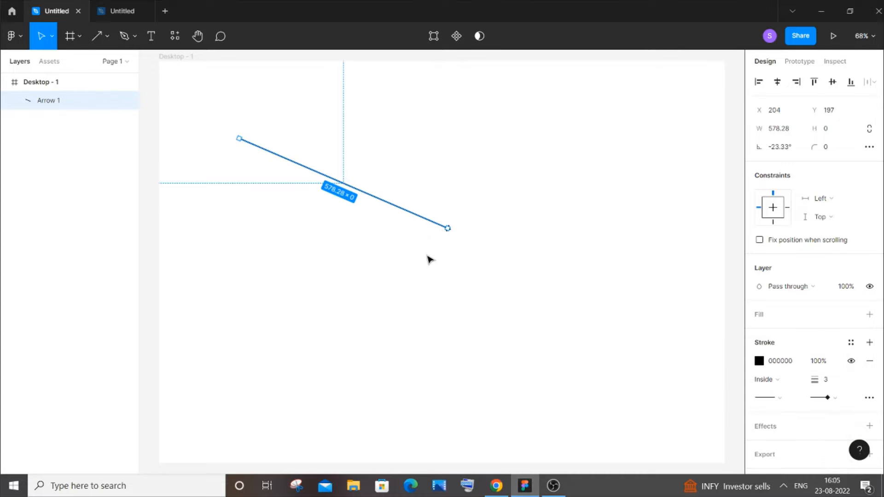
click(537, 286)
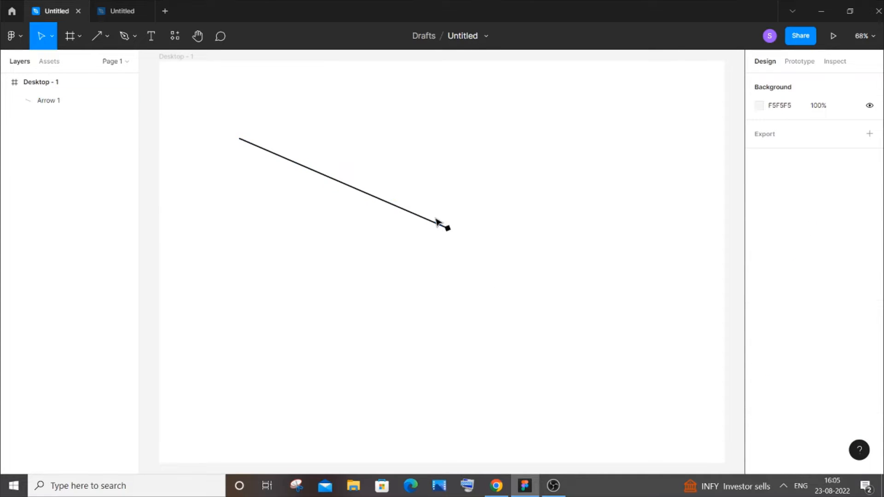
- Change the arrow's end point style to Reversed triangle and then back to Line arrow
click(434, 224)
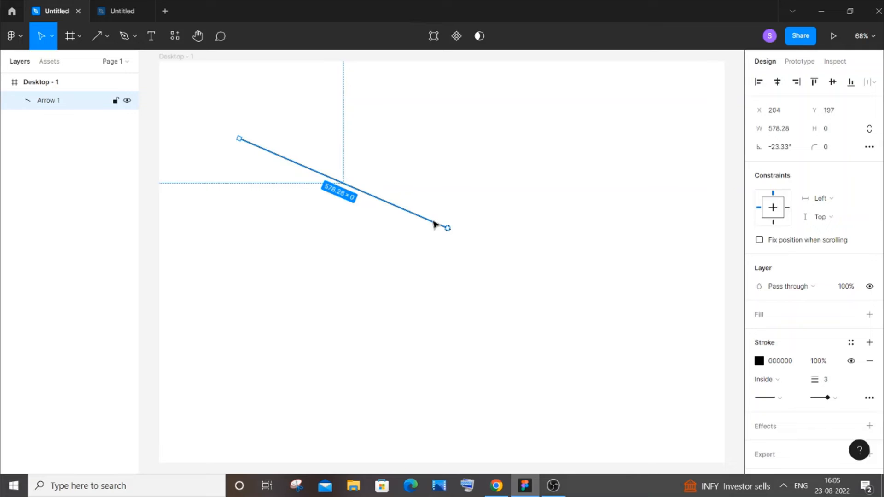
click(829, 398)
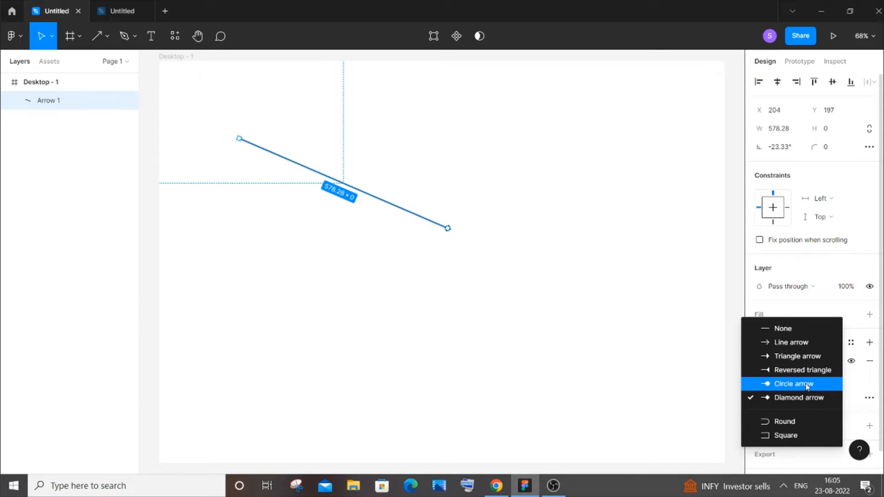
click(811, 357)
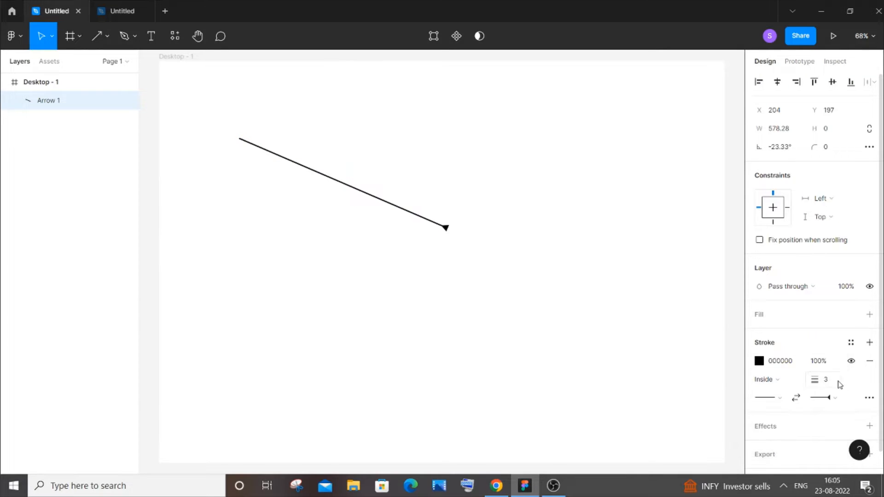
click(836, 400)
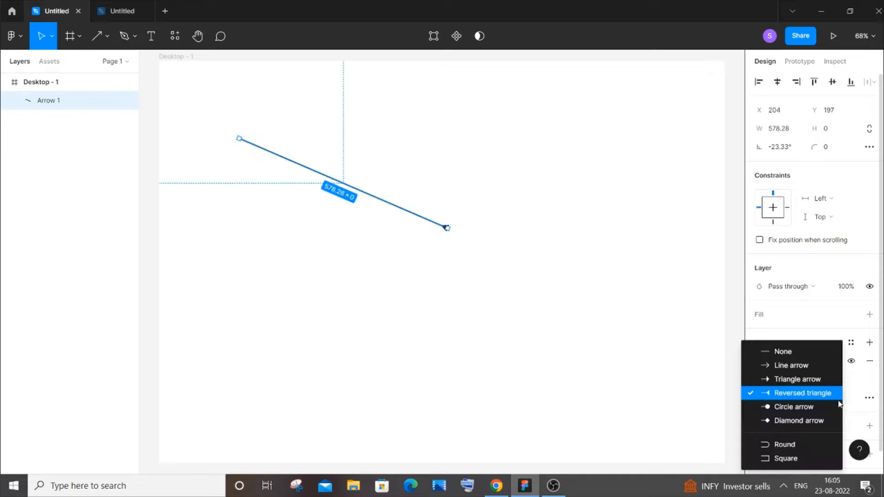
click(814, 366)
click(547, 291)
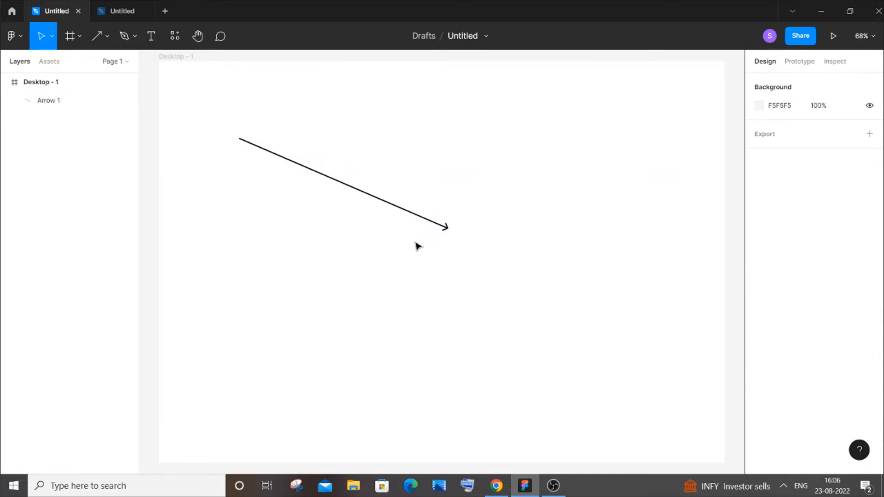
- Shorten the arrow to a width of 88 and set its rotation to 0°
click(411, 225)
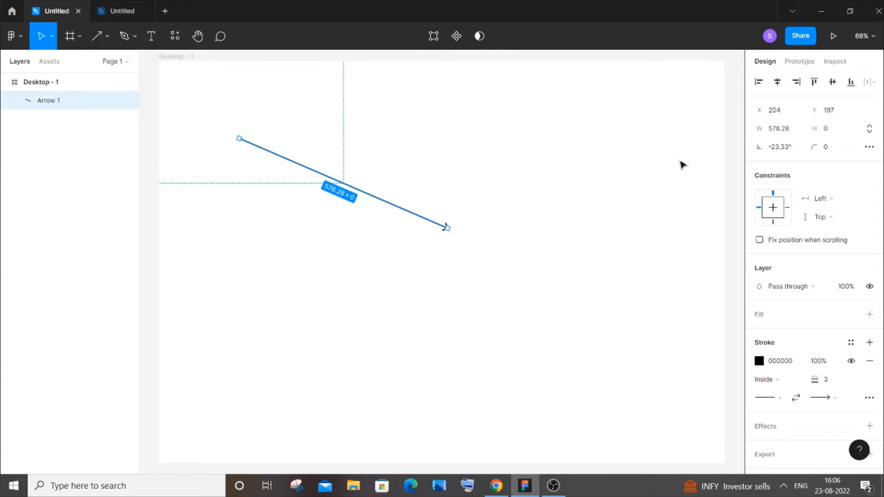
drag(769, 129, 194, 142)
click(784, 146)
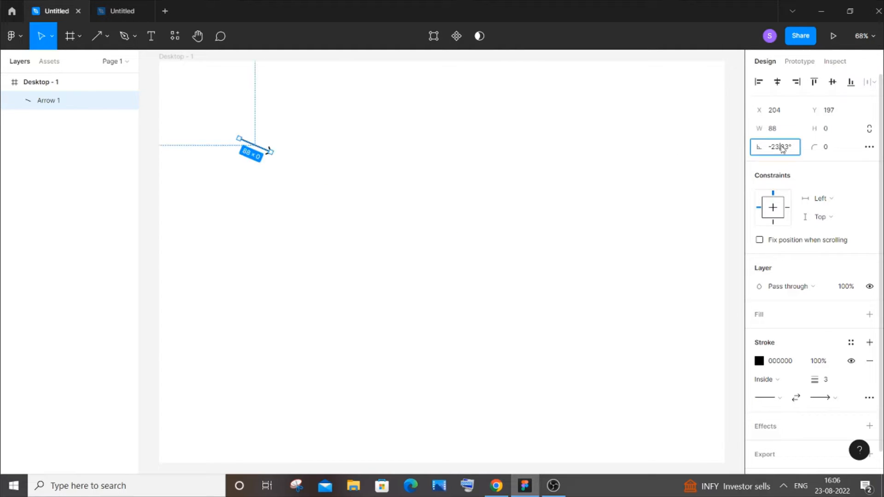
key(BackSpace)
text(0)
click(573, 183)
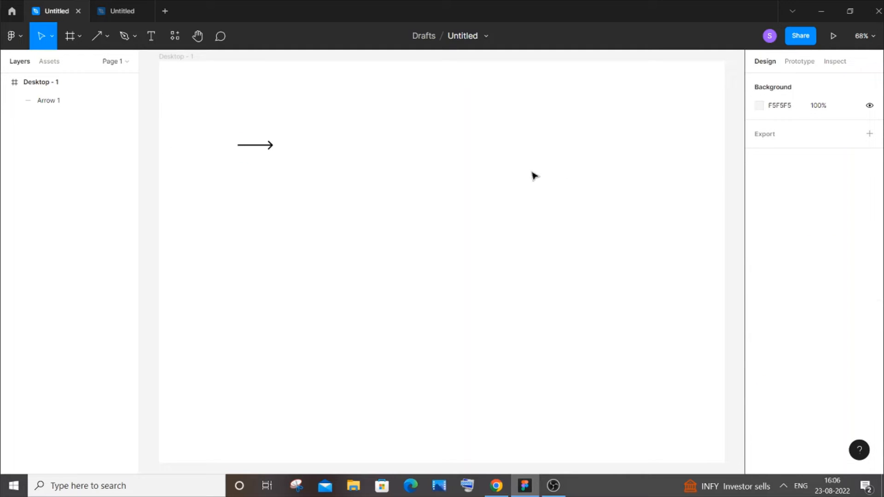
- Increase the arrow's stroke weight to 30 and switch to the other open Untitled file containing the login screen
click(261, 146)
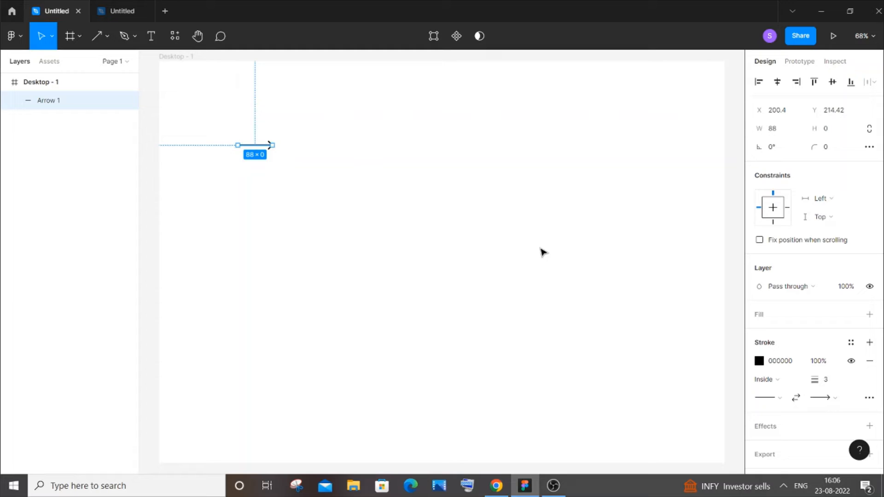
mouse_move(813, 379)
mouse_down()
mouse_move(843, 379)
mouse_move(8, 379)
mouse_move(813, 379)
mouse_move(501, 218)
mouse_up()
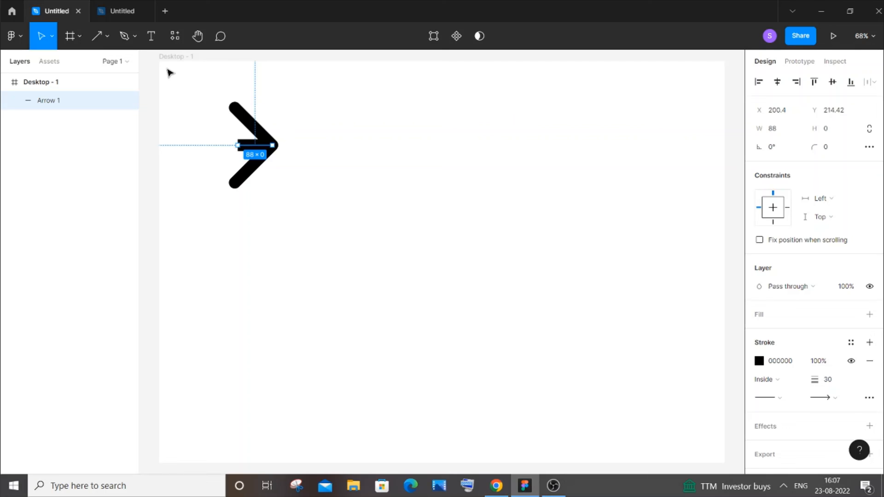
click(115, 13)
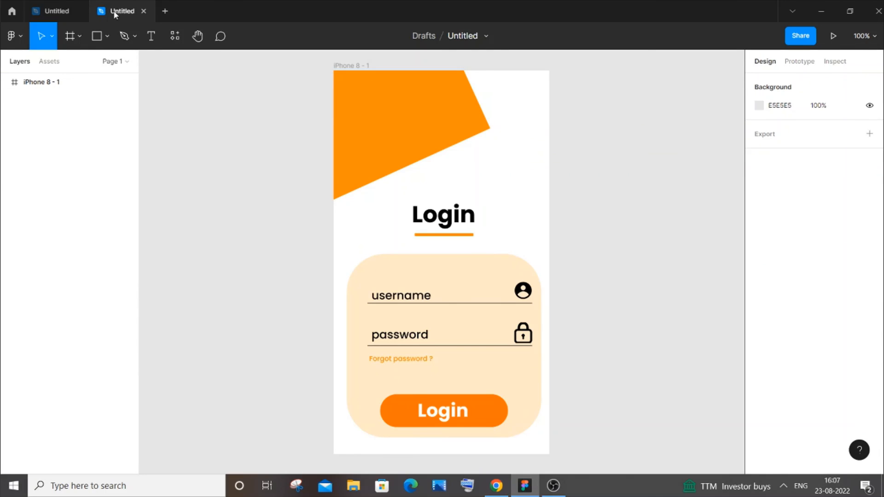